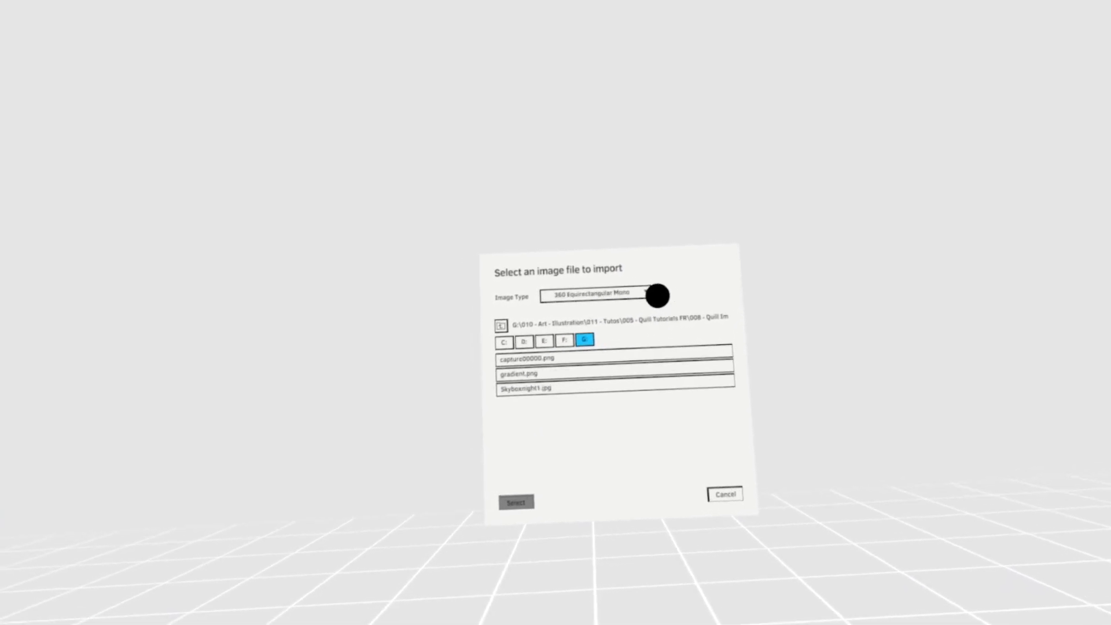
# - Import capture00000.png with the image type set to 2D Image
pyautogui.click(644, 288)
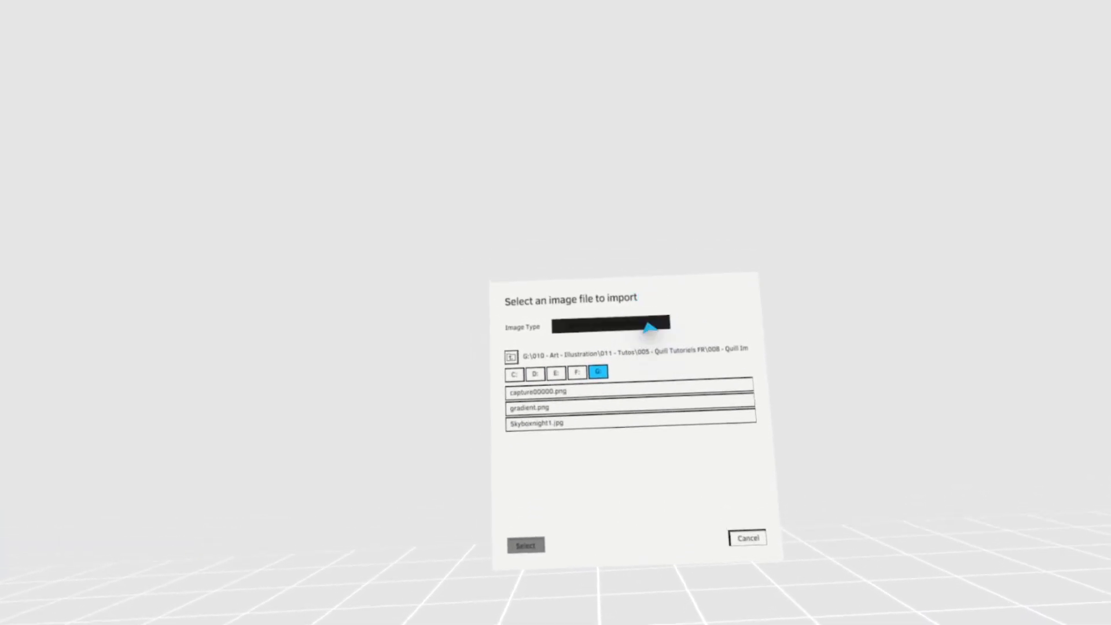
pyautogui.click(666, 328)
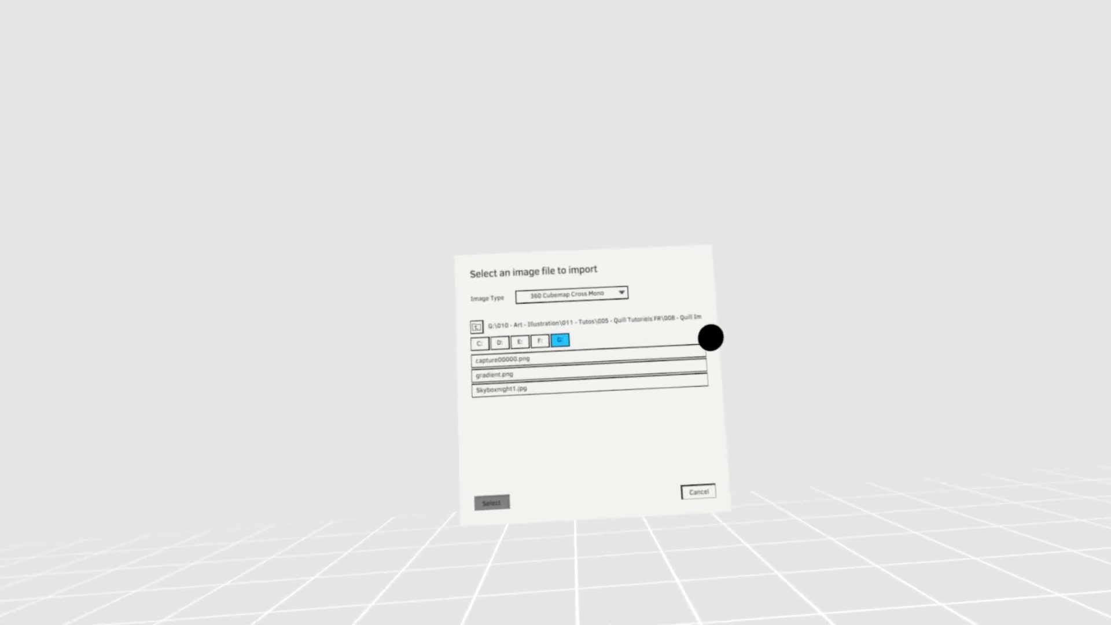
pyautogui.click(655, 301)
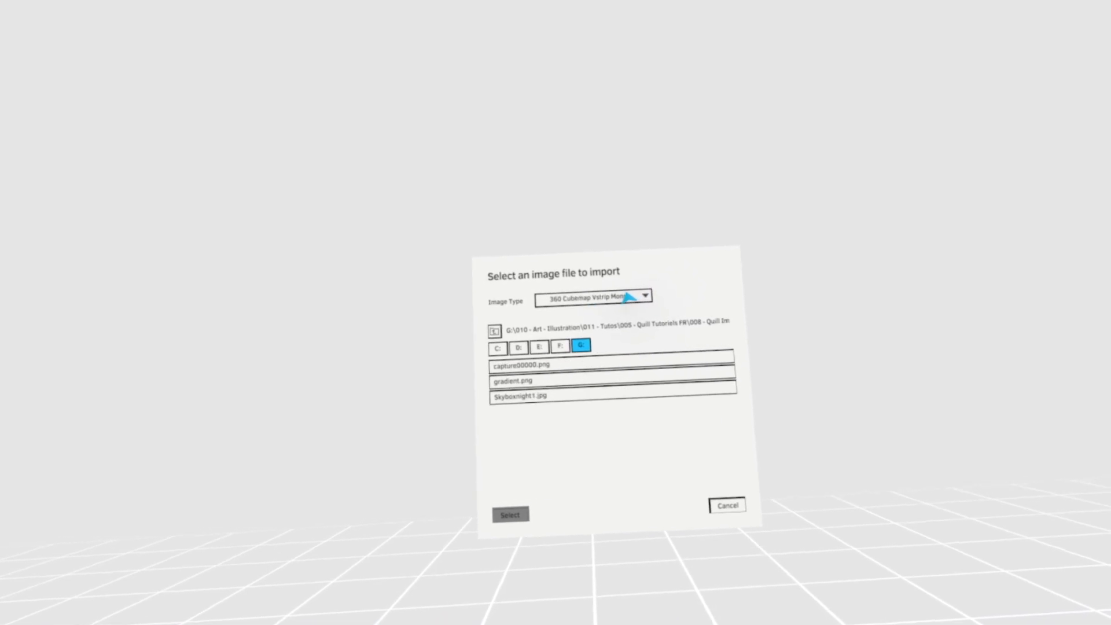
pyautogui.click(630, 302)
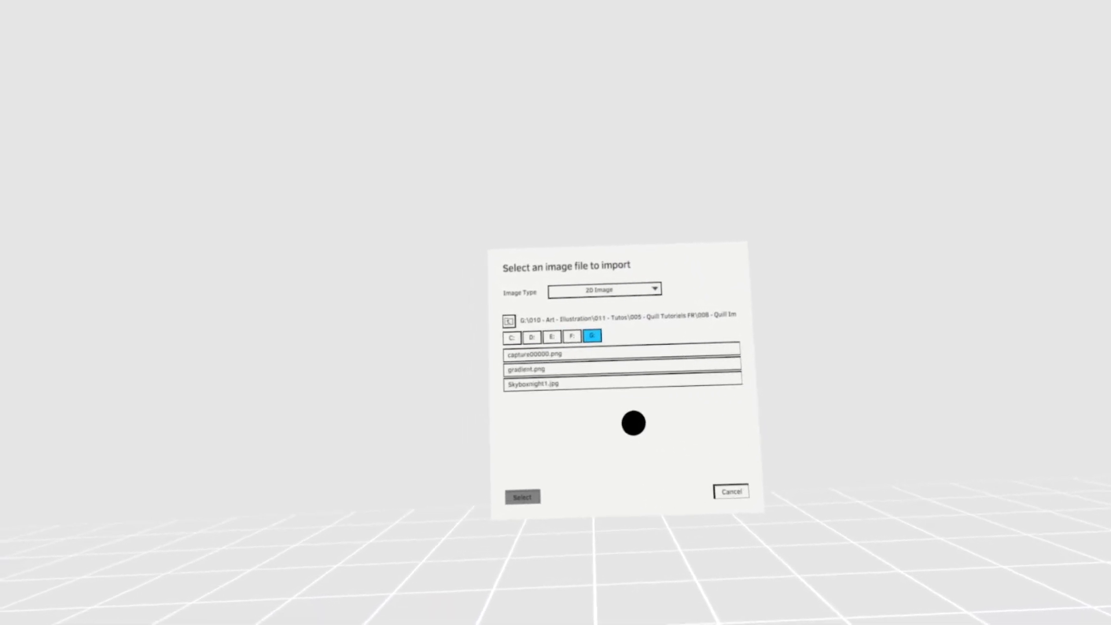
pyautogui.click(622, 360)
pyautogui.click(524, 508)
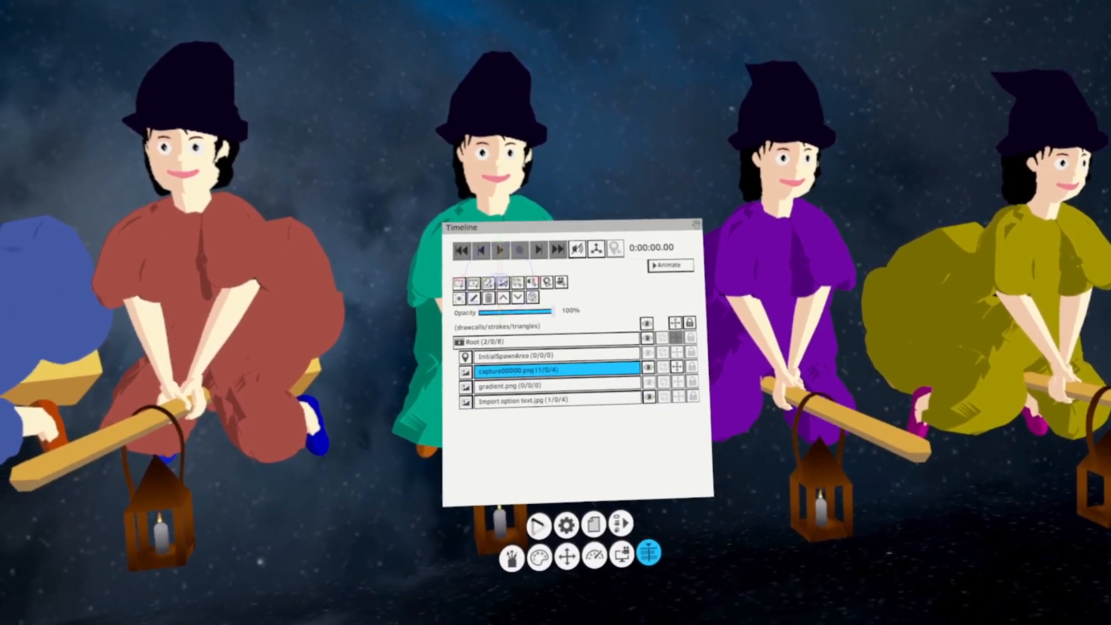
# - Enable the transform gizmo on the capture00000.png layer, shrink and rotate the picture, and stand it upright in front of the Timeline panel
pyautogui.click(660, 362)
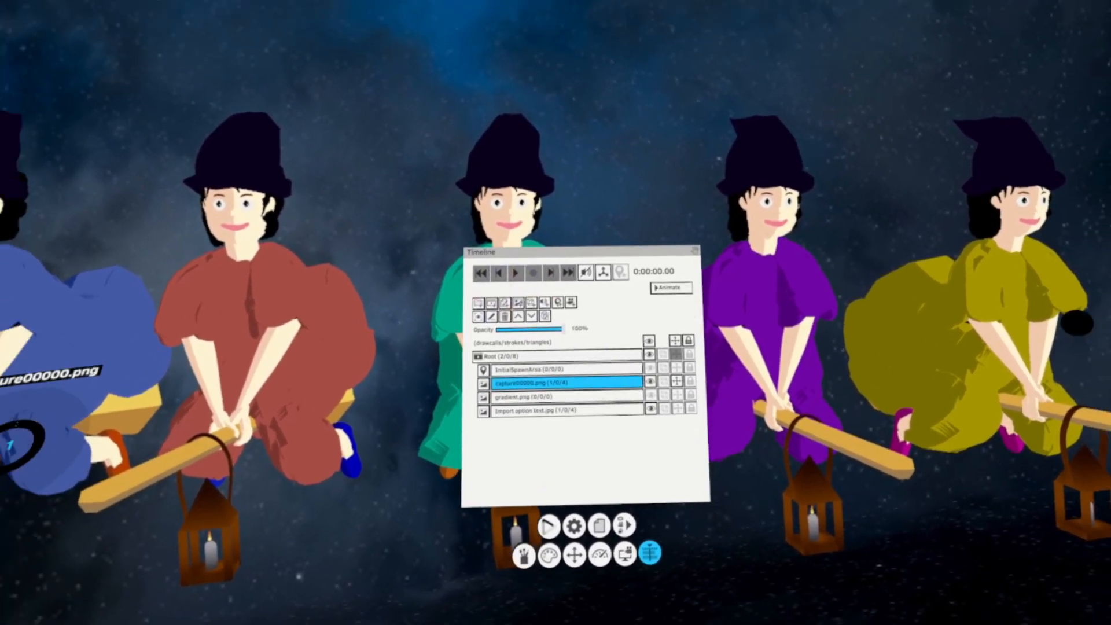
pyautogui.moveTo(1094, 359); pyautogui.dragTo(611, 436)
pyautogui.moveTo(832, 459); pyautogui.dragTo(747, 401)
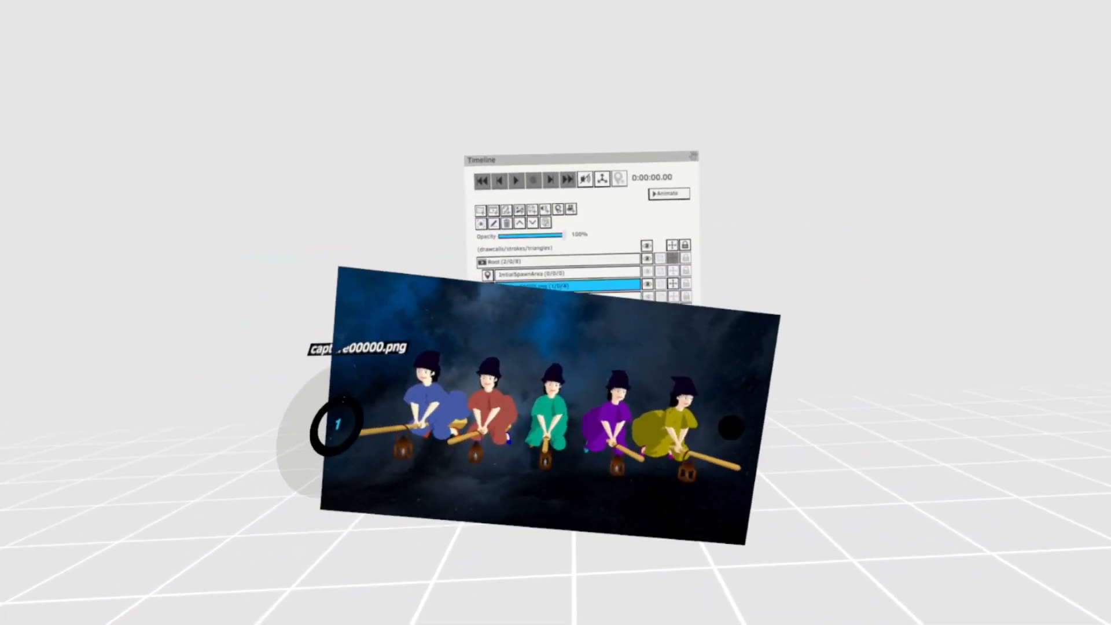
pyautogui.moveTo(784, 440); pyautogui.dragTo(806, 408)
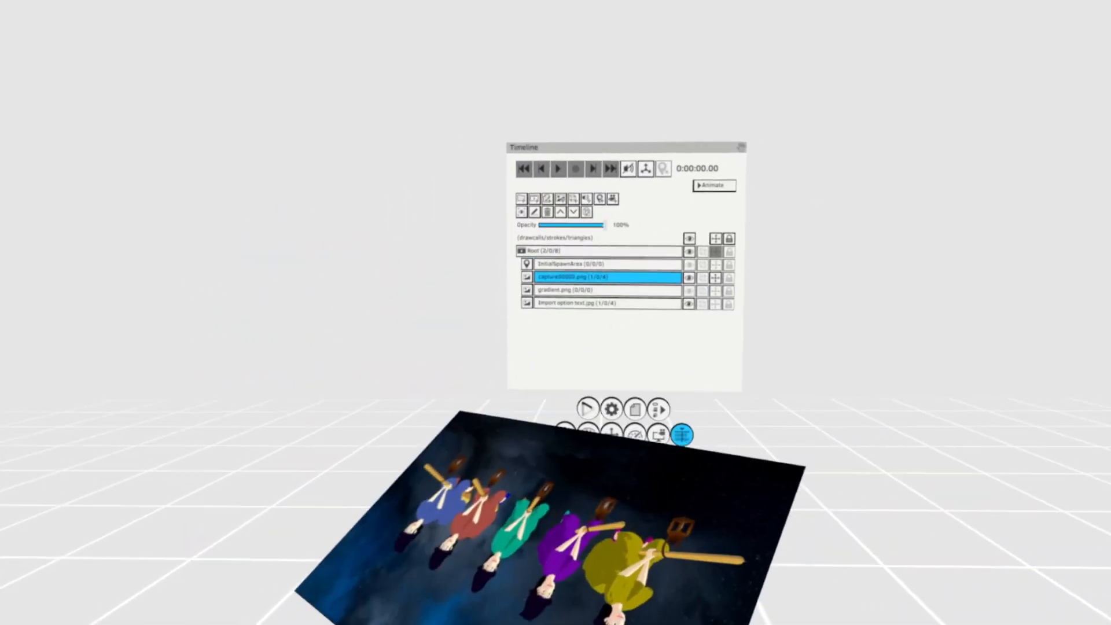
pyautogui.moveTo(746, 495); pyautogui.dragTo(713, 427)
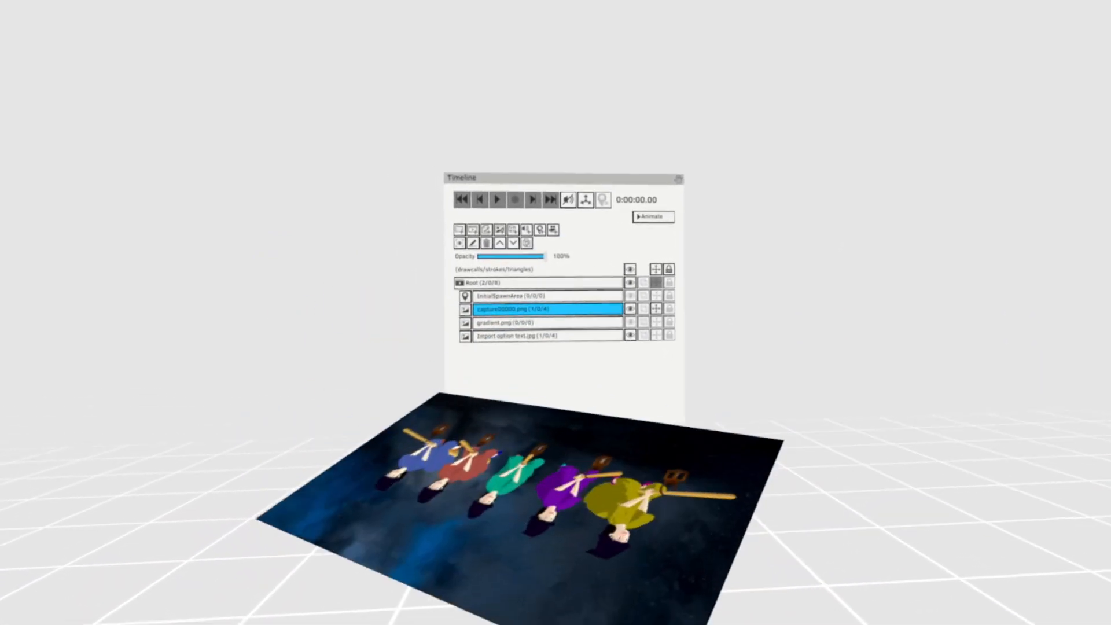
pyautogui.moveTo(705, 579); pyautogui.dragTo(691, 409)
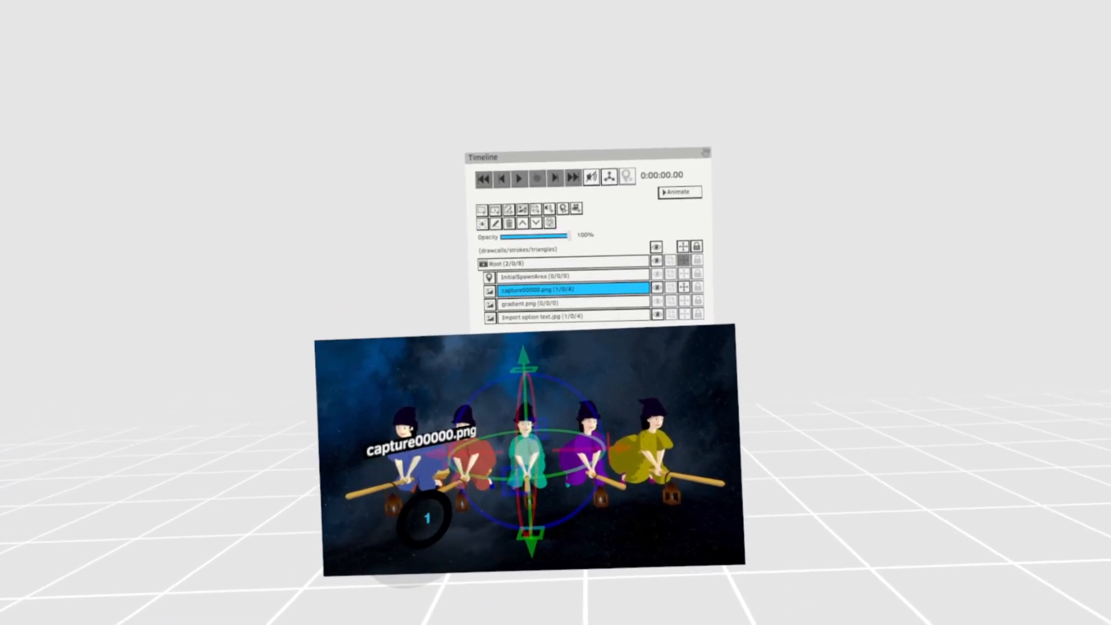
# - Try duplicating the capture00000.png picture and placing the copies around the original, and undo the duplicates
pyautogui.moveTo(424, 519); pyautogui.dragTo(478, 444)
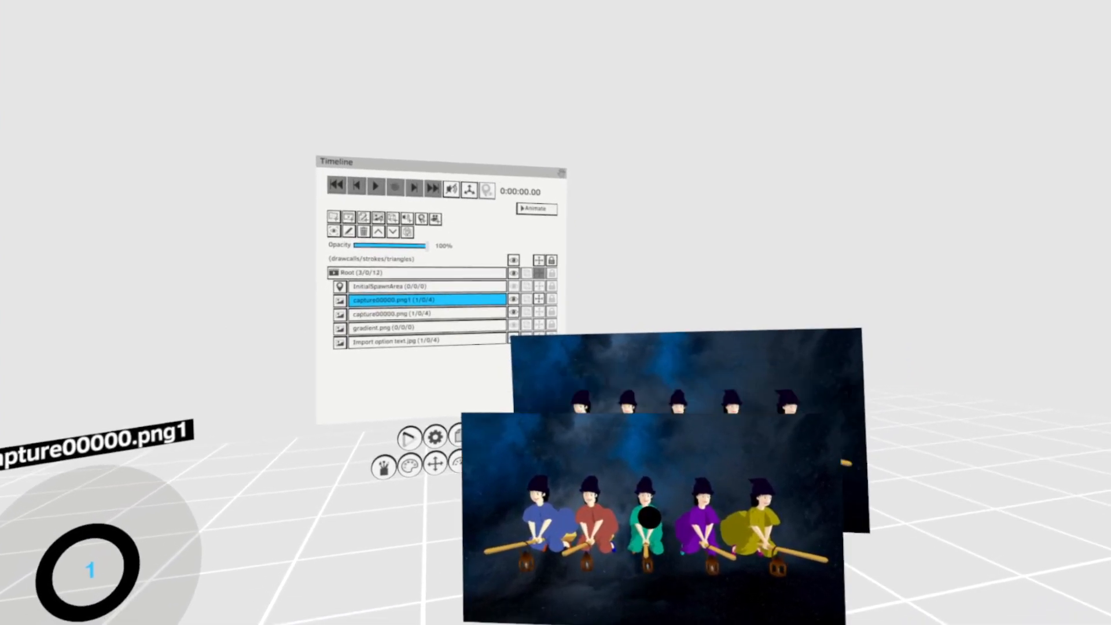
pyautogui.moveTo(629, 599); pyautogui.dragTo(417, 350)
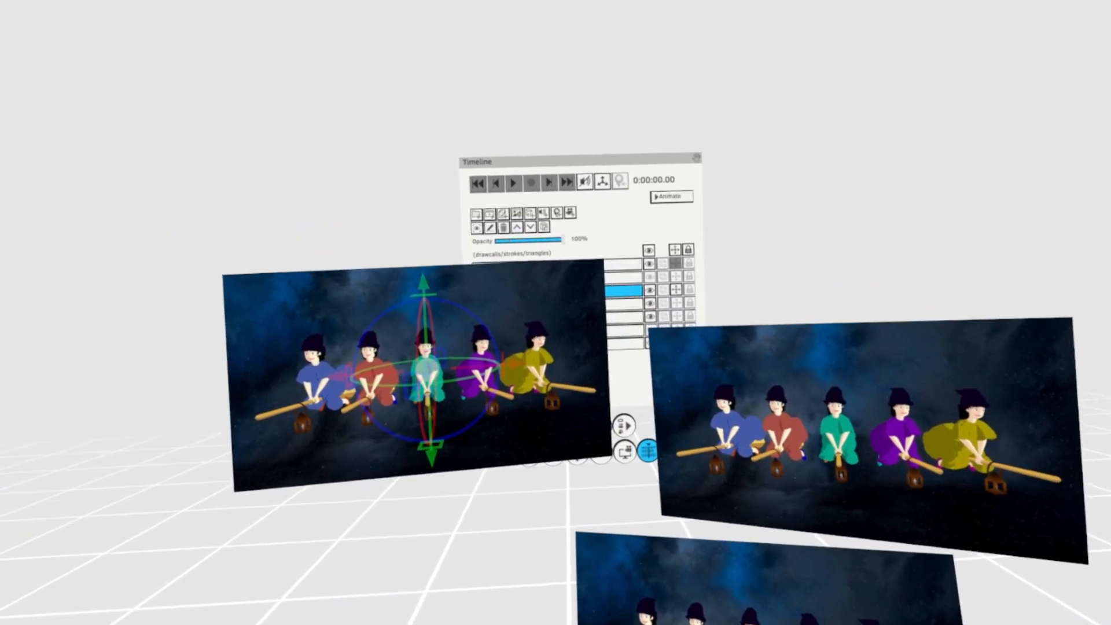
pyautogui.hotkey('ctrl', 'z')
pyautogui.hotkey('ctrl', 'z')
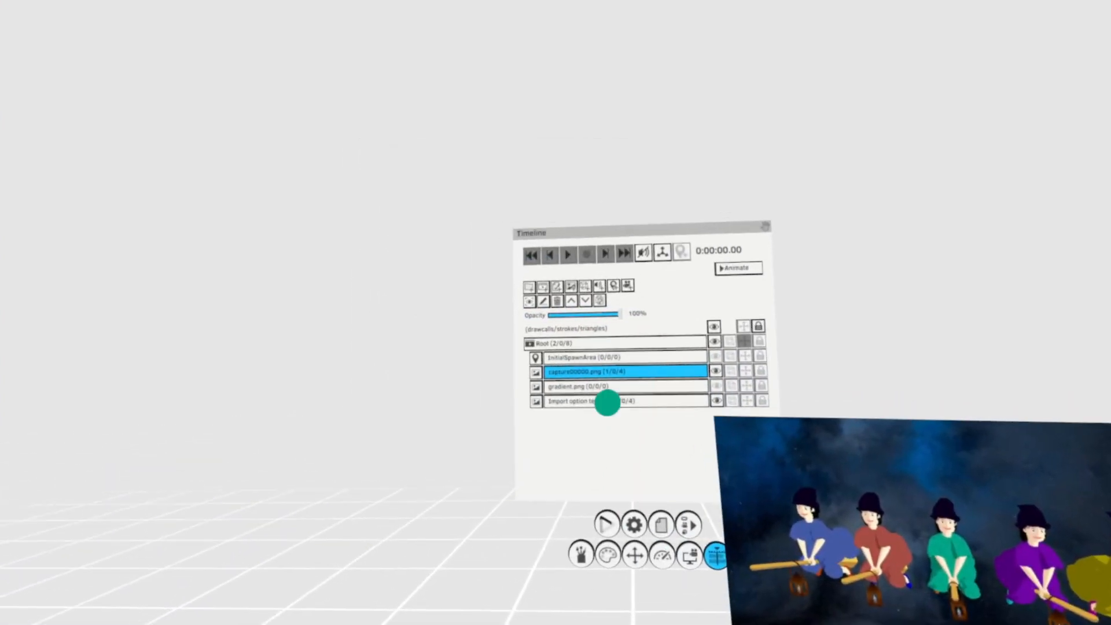
# - Import Skyboxnight1.jpg with the image type set to 360 Equirectangular Mono
pyautogui.click(613, 300)
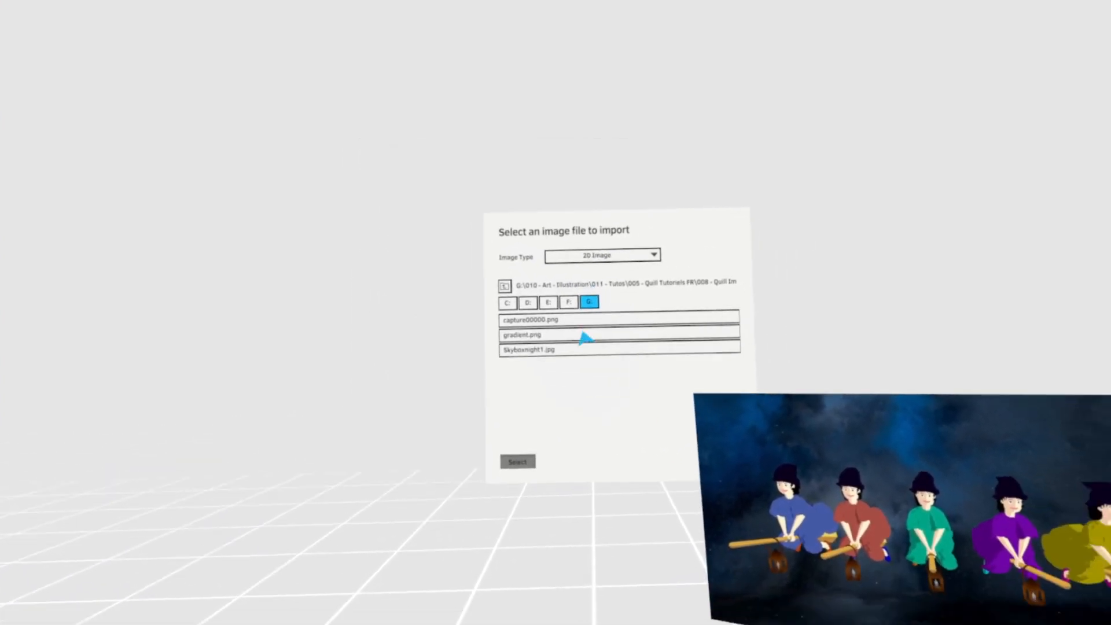
pyautogui.click(619, 275)
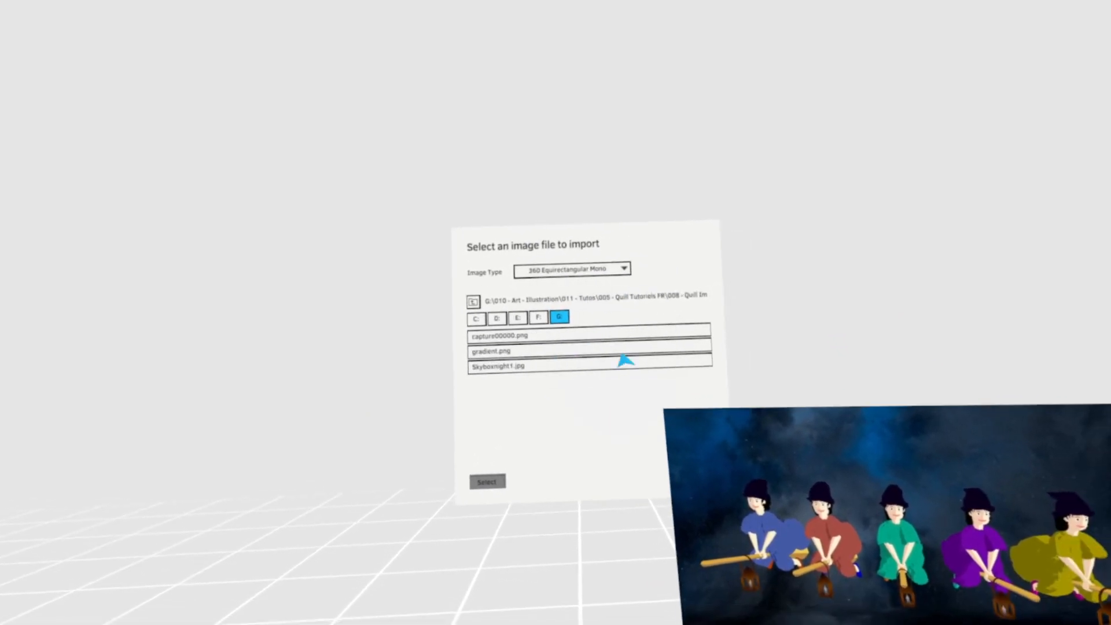
pyautogui.click(544, 362)
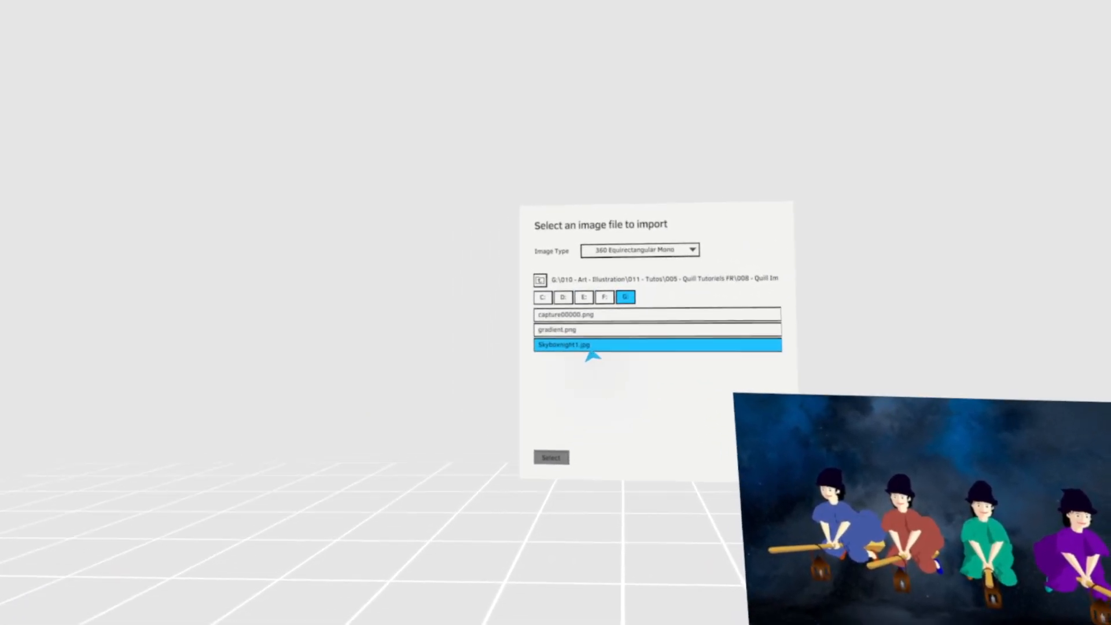
pyautogui.click(556, 446)
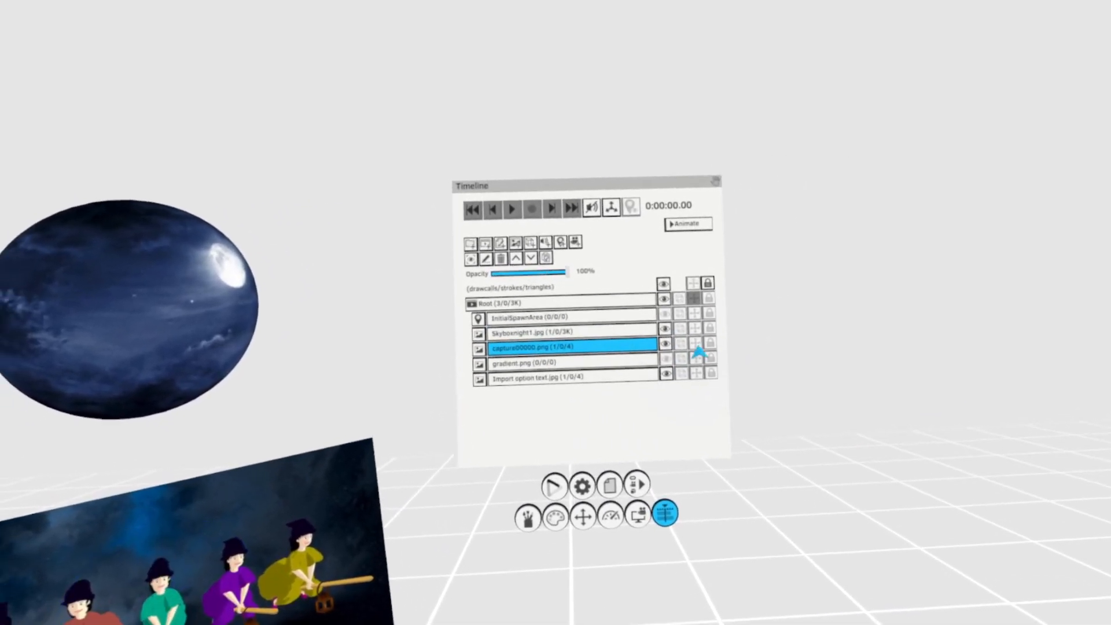
# - Show the gradient.png layer, enable its transform gizmo, and move the picture across the Timeline panel and back beside it
pyautogui.click(666, 359)
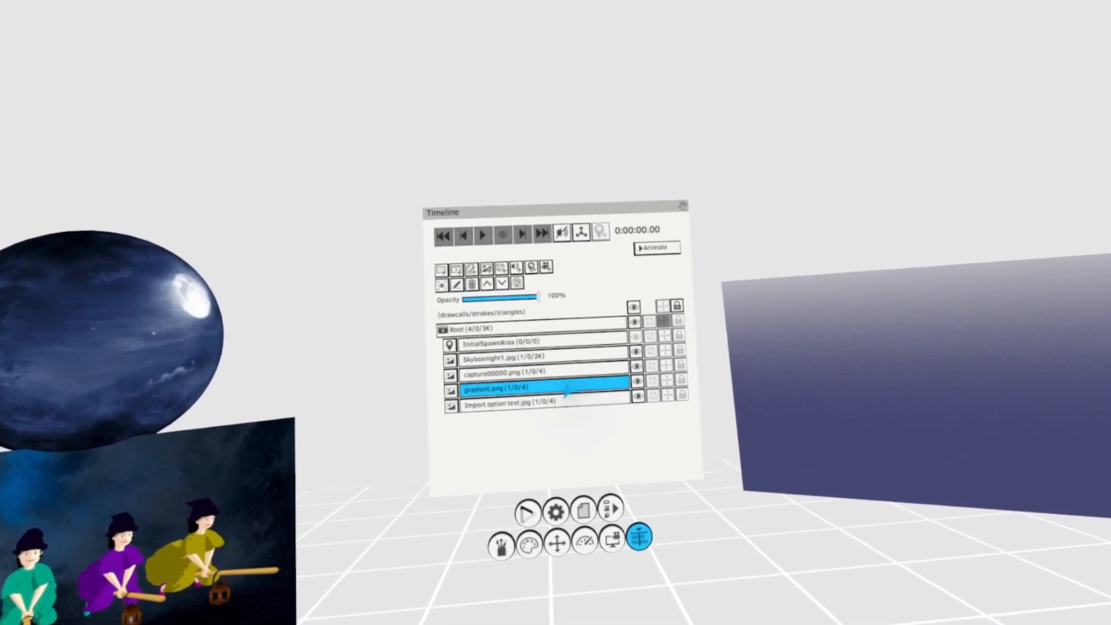
pyautogui.click(616, 388)
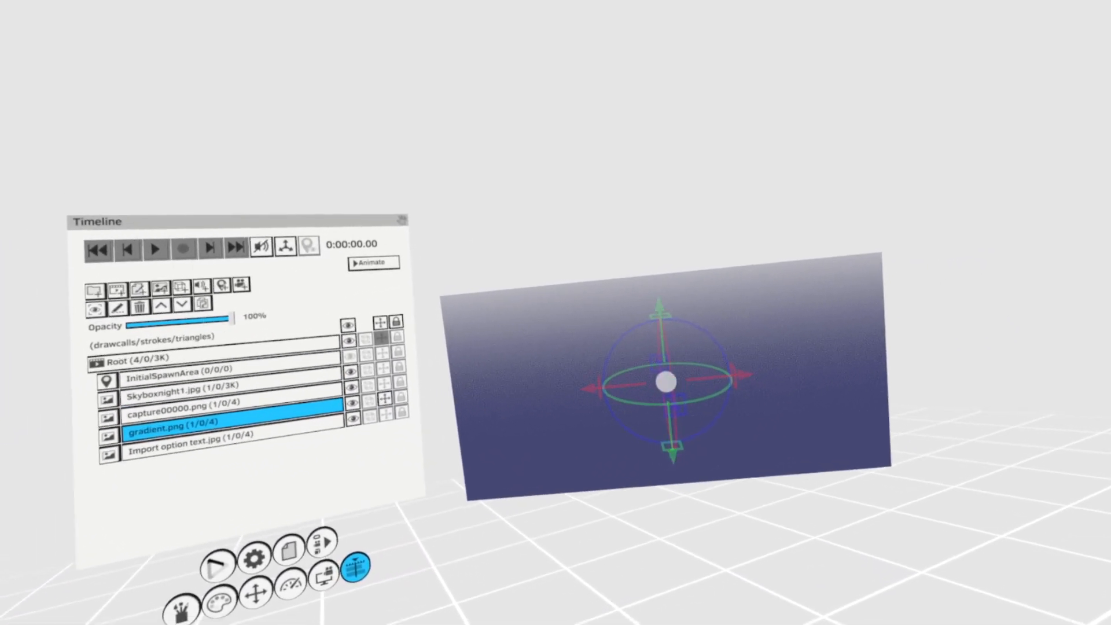
pyautogui.moveTo(667, 382); pyautogui.dragTo(577, 407)
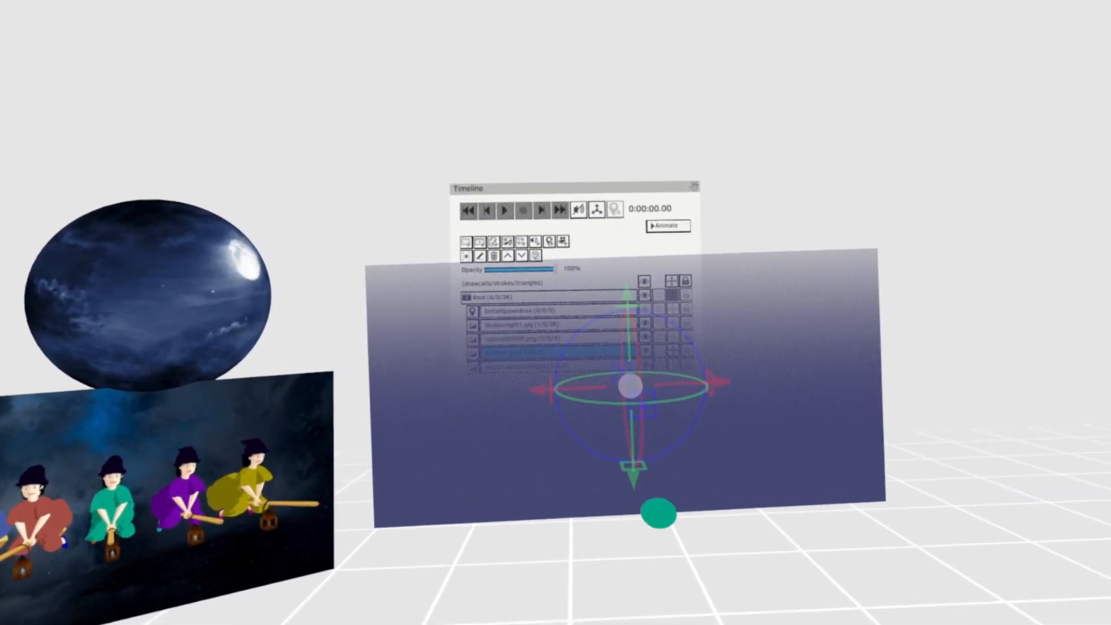
pyautogui.moveTo(639, 418); pyautogui.dragTo(866, 393)
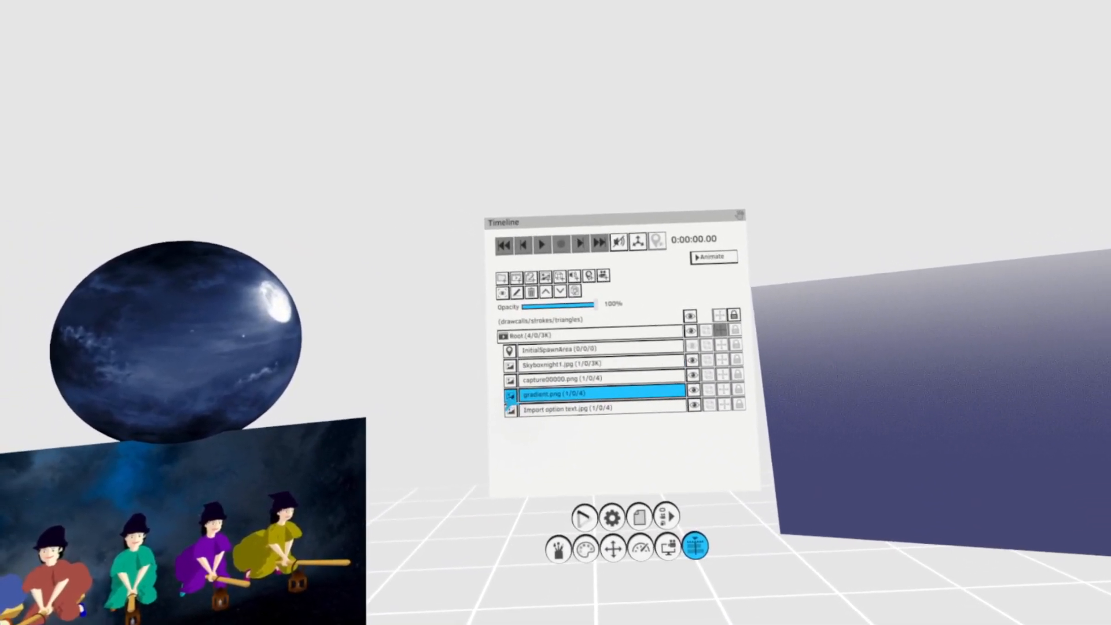
# - Change the gradient.png layer's type to 360 Equirectangular Mono, and shrink and place its sphere above the night-sky sphere
pyautogui.click(517, 378)
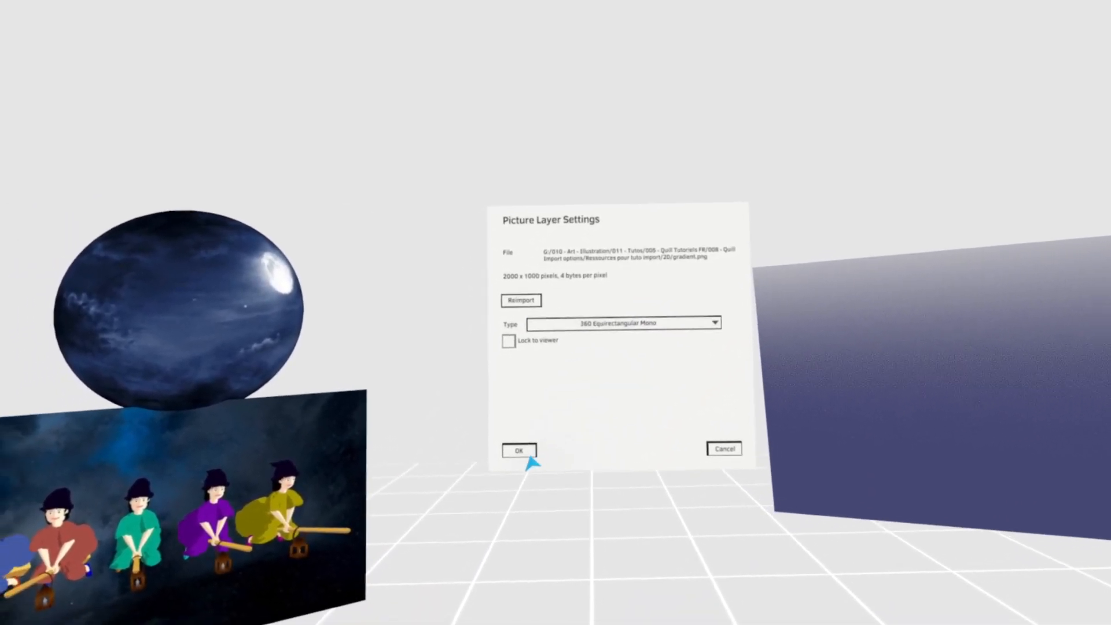
pyautogui.click(503, 461)
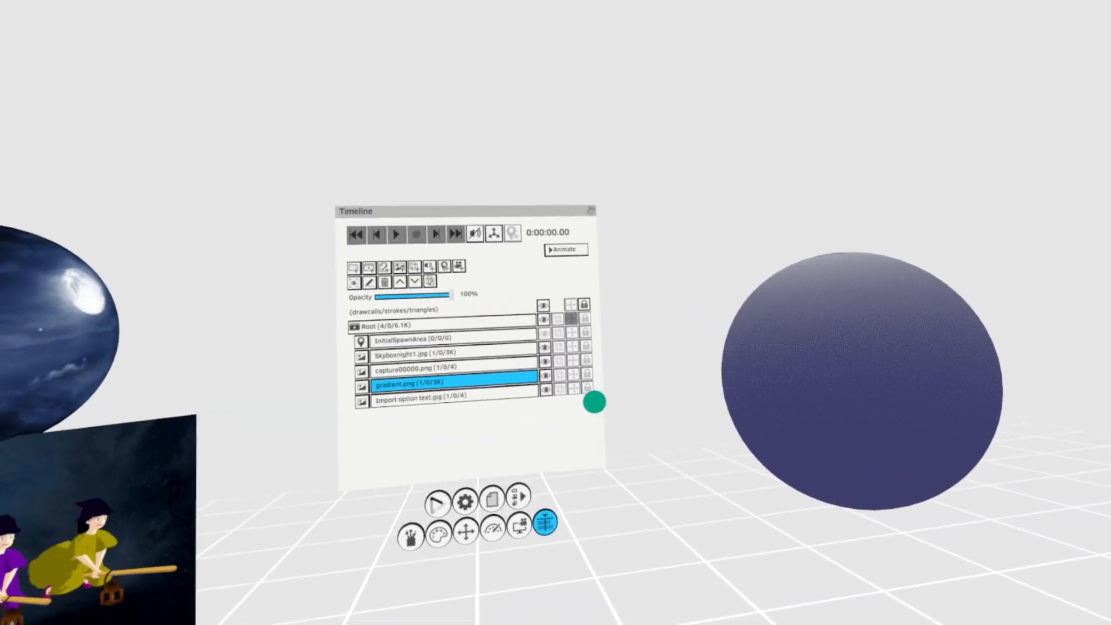
pyautogui.click(613, 382)
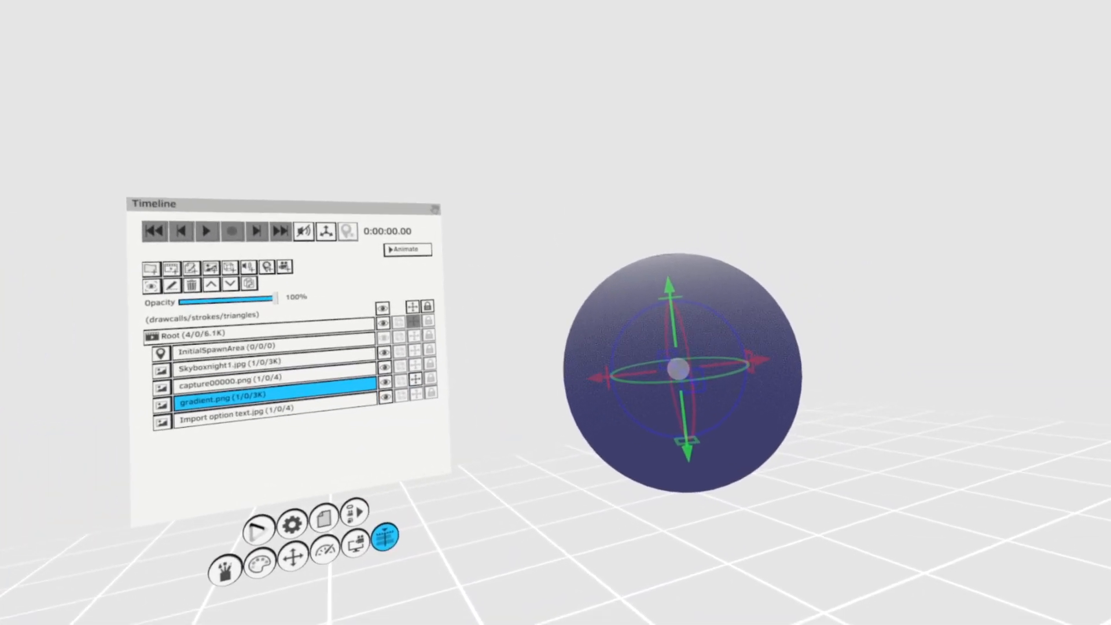
pyautogui.moveTo(683, 392); pyautogui.dragTo(752, 451)
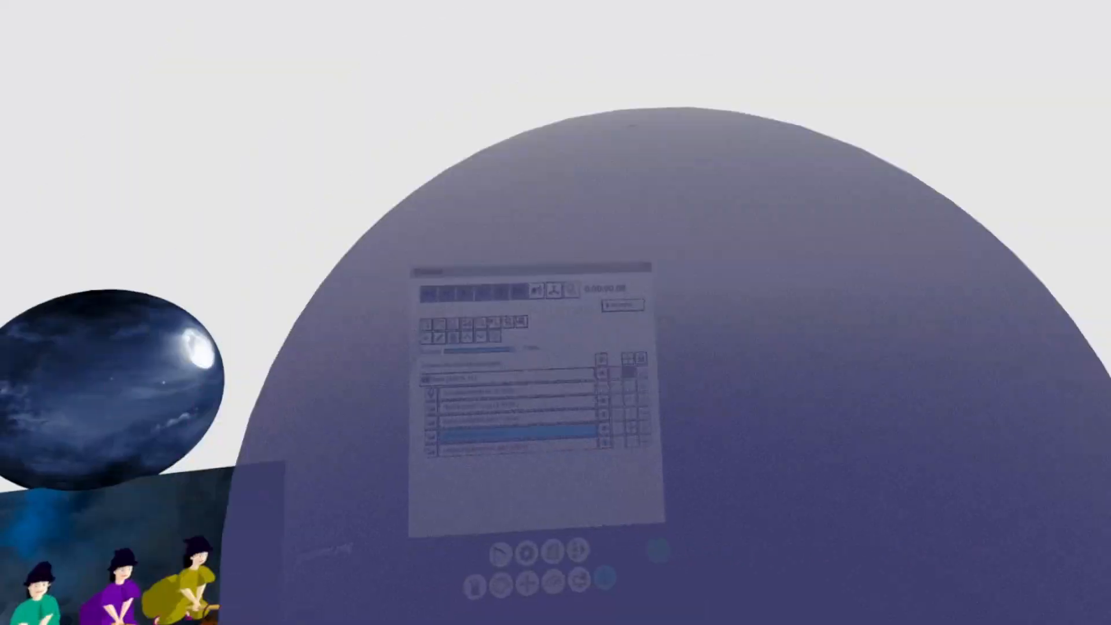
pyautogui.moveTo(658, 549); pyautogui.dragTo(528, 254)
pyautogui.click(694, 402)
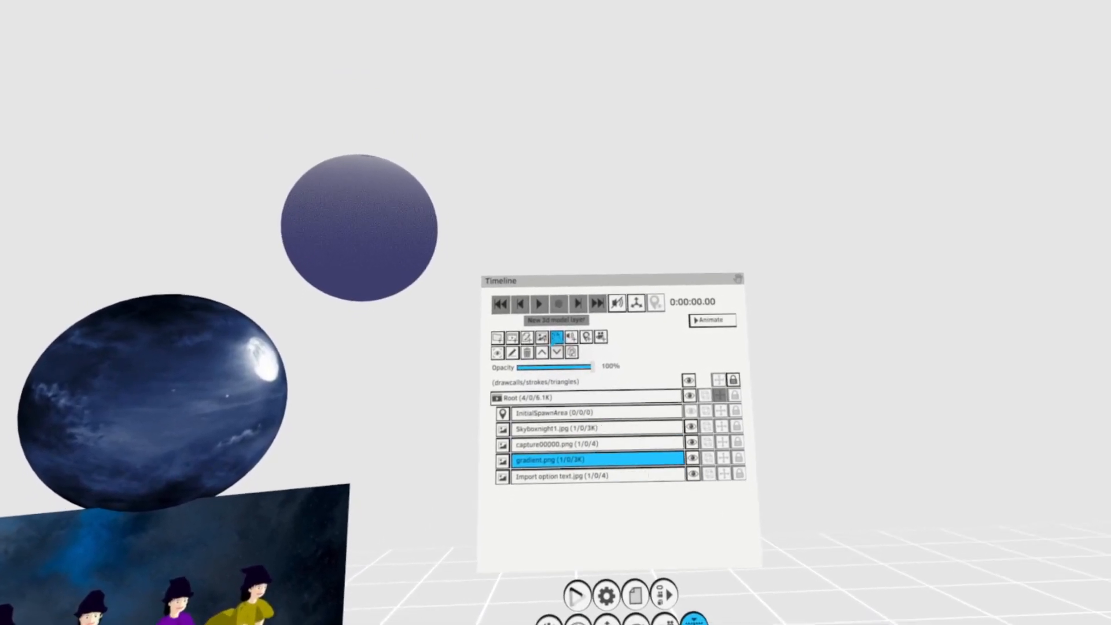
# - Import the 3D model Humvee.obj with the format filter set to ALL
pyautogui.click(563, 345)
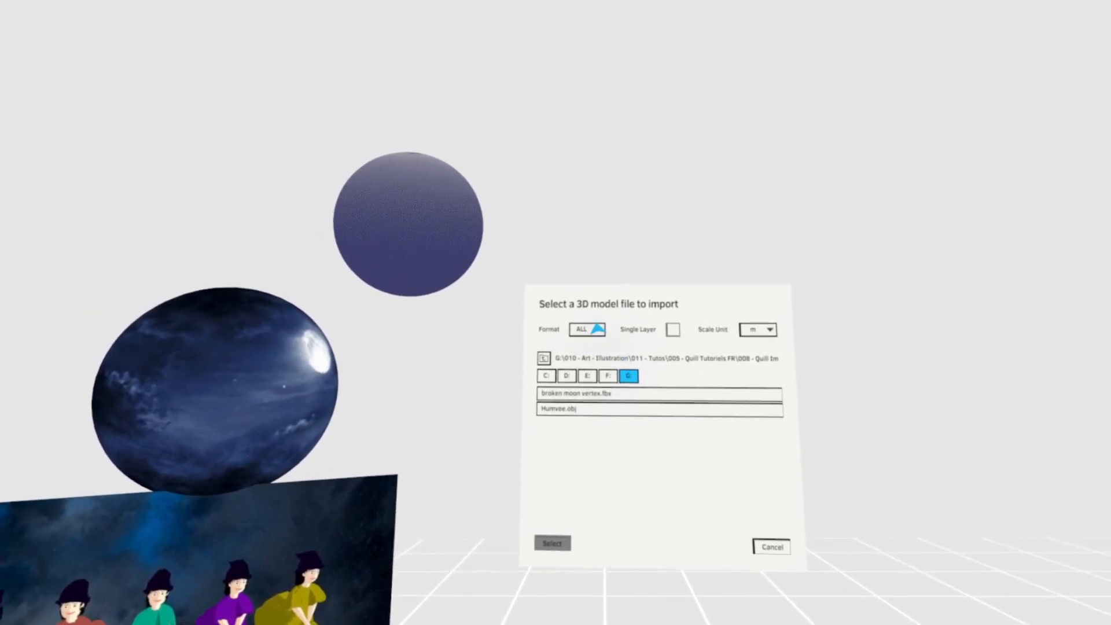
pyautogui.click(597, 329)
pyautogui.click(597, 329)
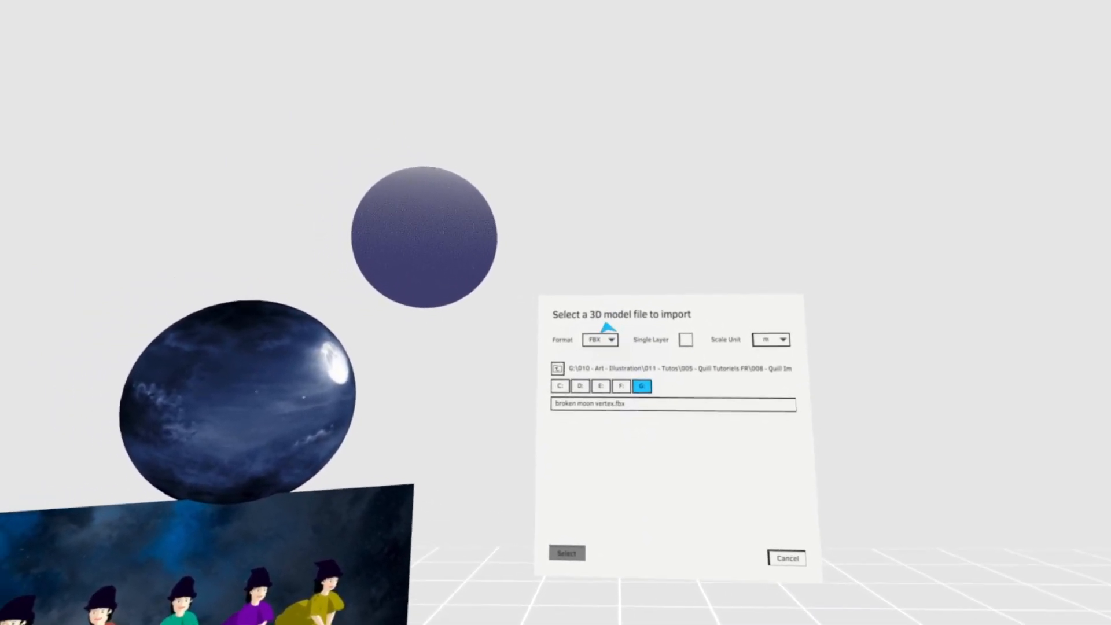
pyautogui.click(605, 330)
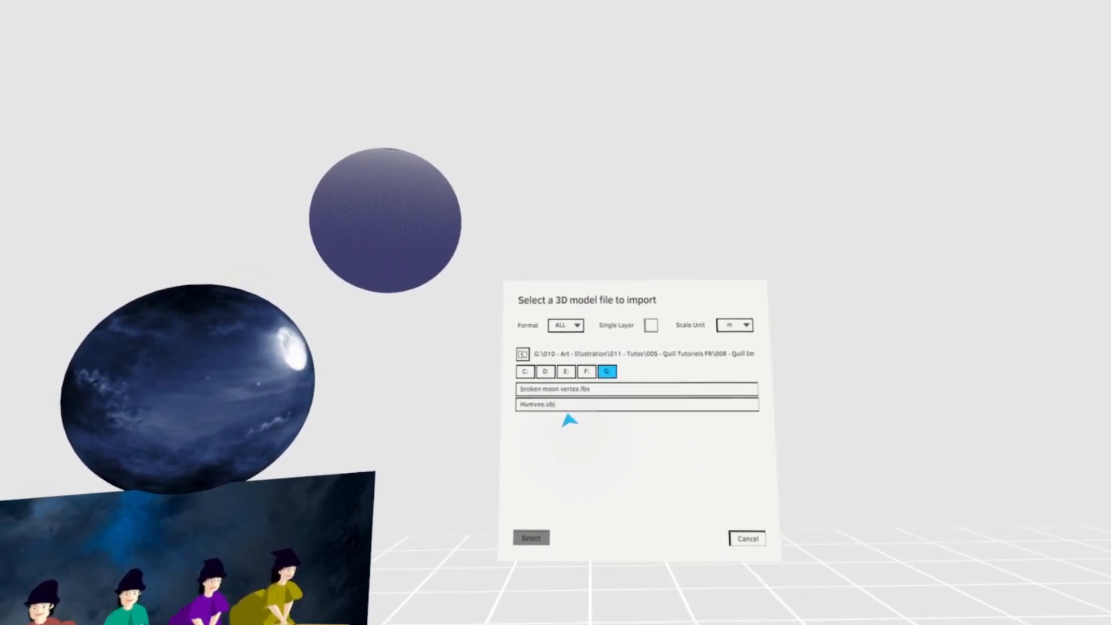
pyautogui.click(573, 405)
pyautogui.click(501, 476)
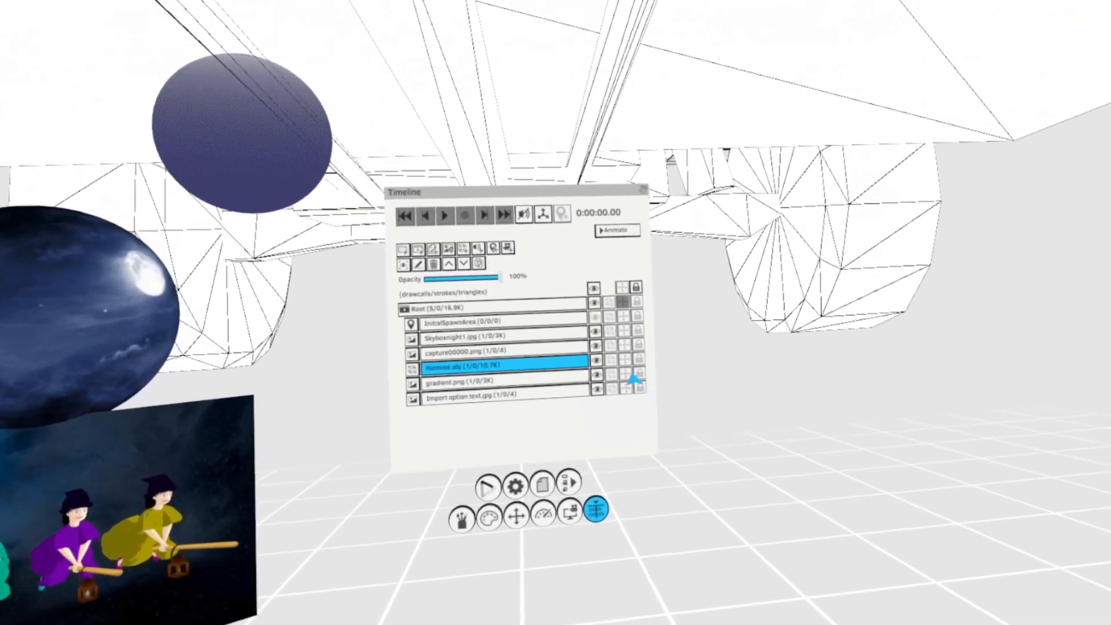
# - Shrink and rotate the Humvee.obj model, place it beside the Timeline panel, and turn off its transform gizmo
pyautogui.click(630, 381)
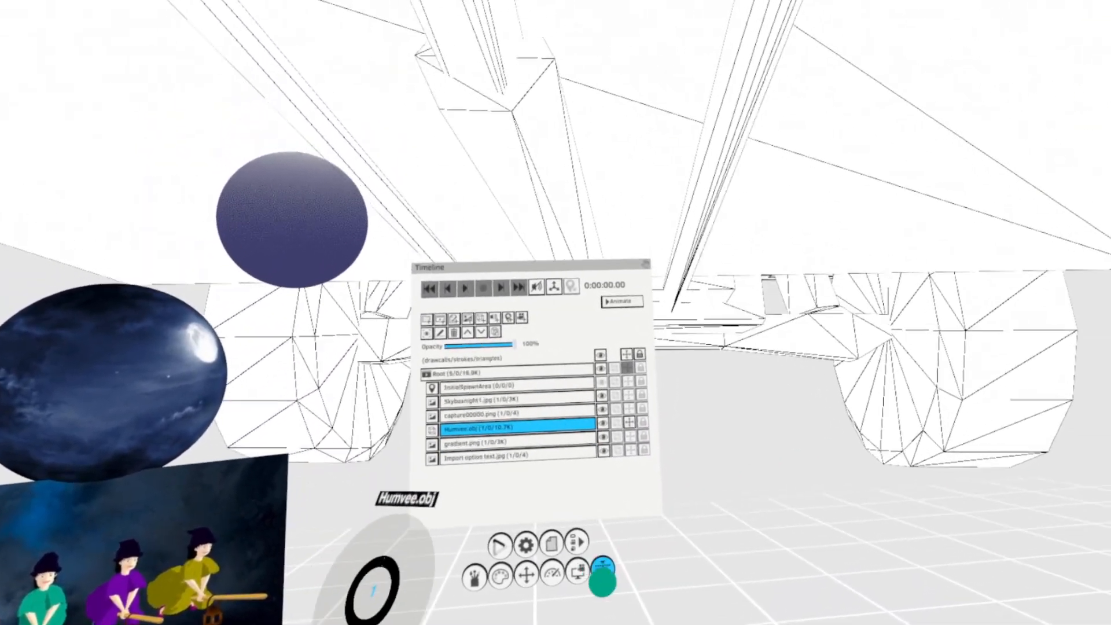
pyautogui.moveTo(602, 582); pyautogui.dragTo(695, 503)
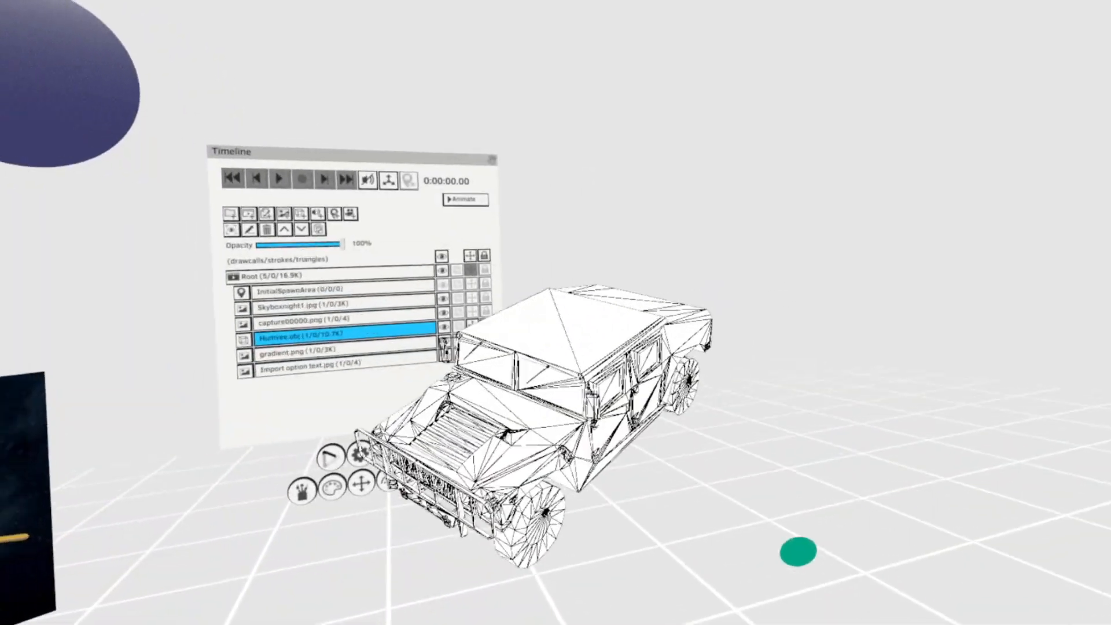
pyautogui.moveTo(798, 552); pyautogui.dragTo(822, 602)
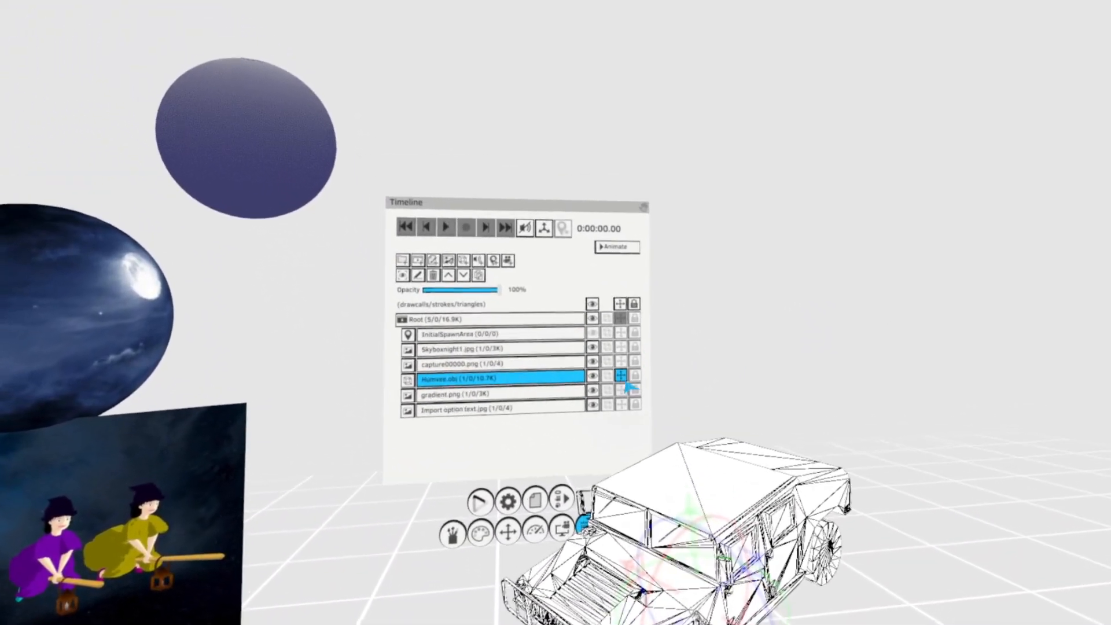
pyautogui.click(623, 379)
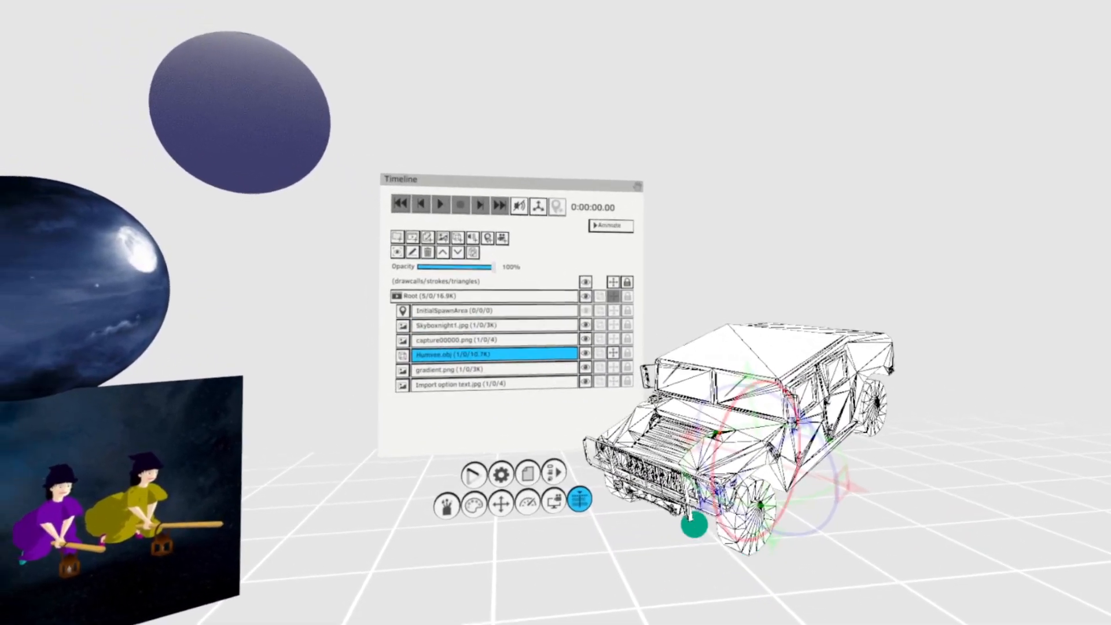
pyautogui.click(613, 352)
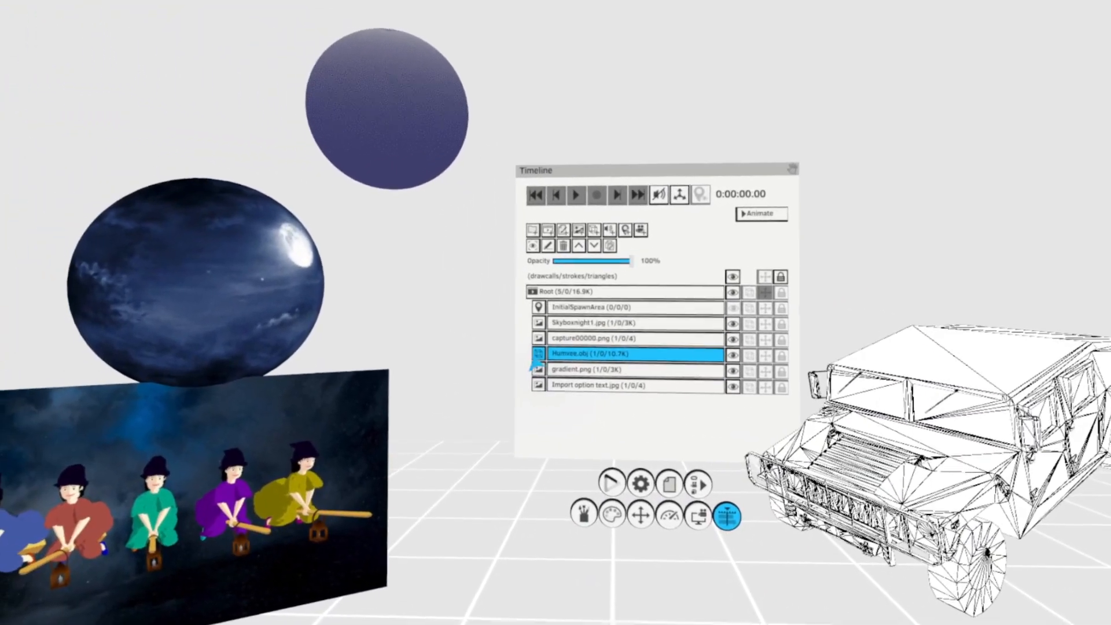
# - Set the Humvee.obj layer's lighting to Smooth and turn off its wireframe display
pyautogui.click(533, 359)
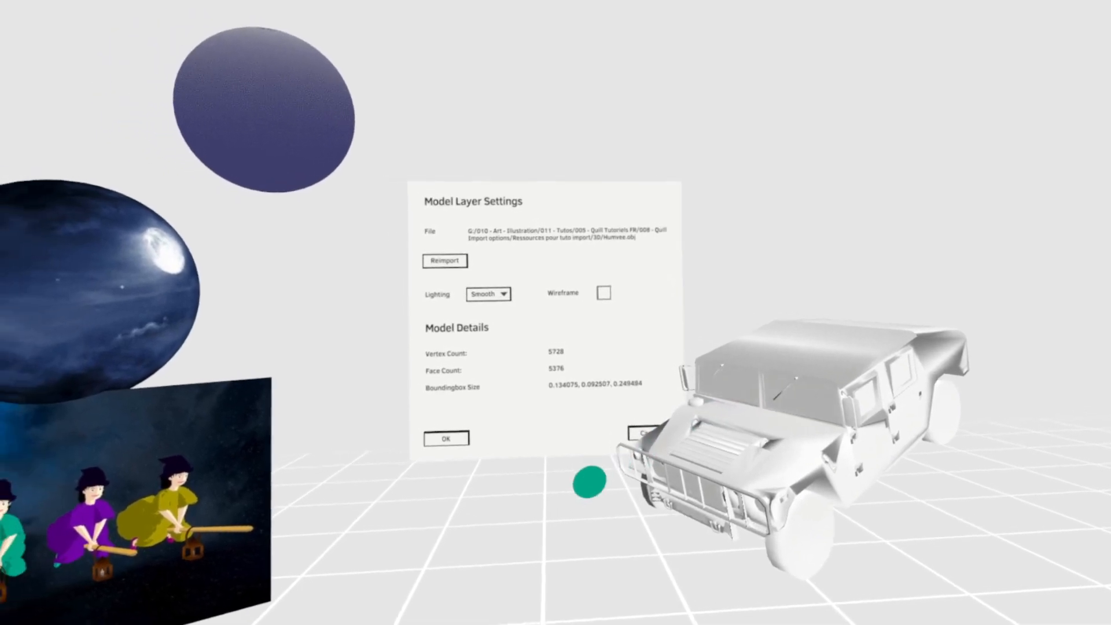
pyautogui.click(509, 430)
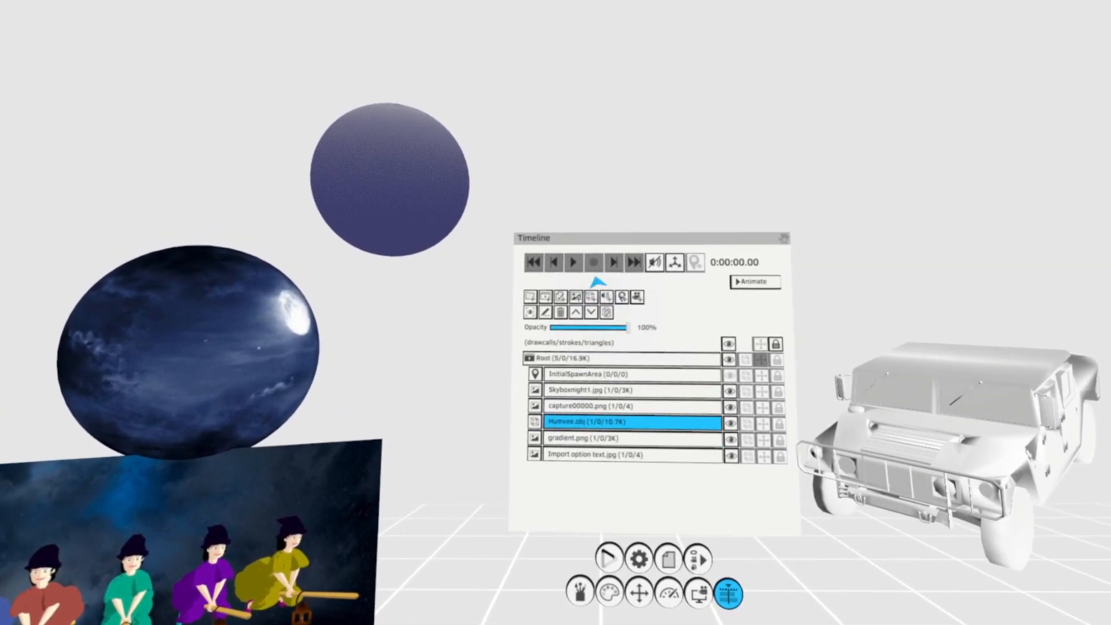
# - Import the 3D model broken moon vertex.fbx with format ALL, Single Layer off and the scale unit m
pyautogui.click(591, 294)
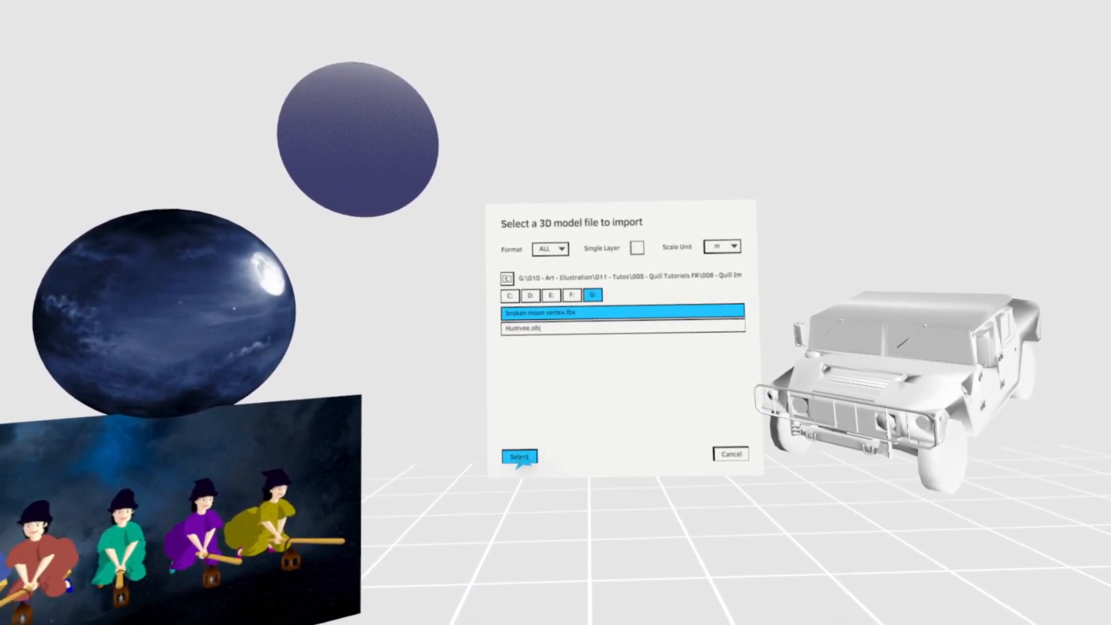
pyautogui.click(519, 457)
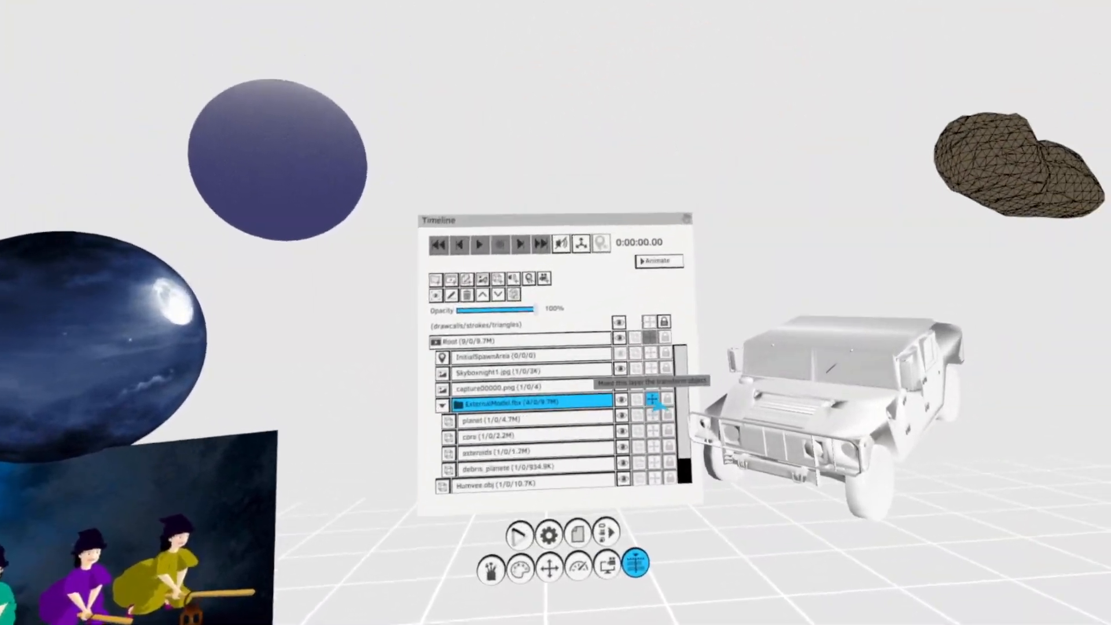
# - Enable the ExternalModel.fbx group's transform gizmo, shrink the broken moon, and place it above the Humvee
pyautogui.click(654, 400)
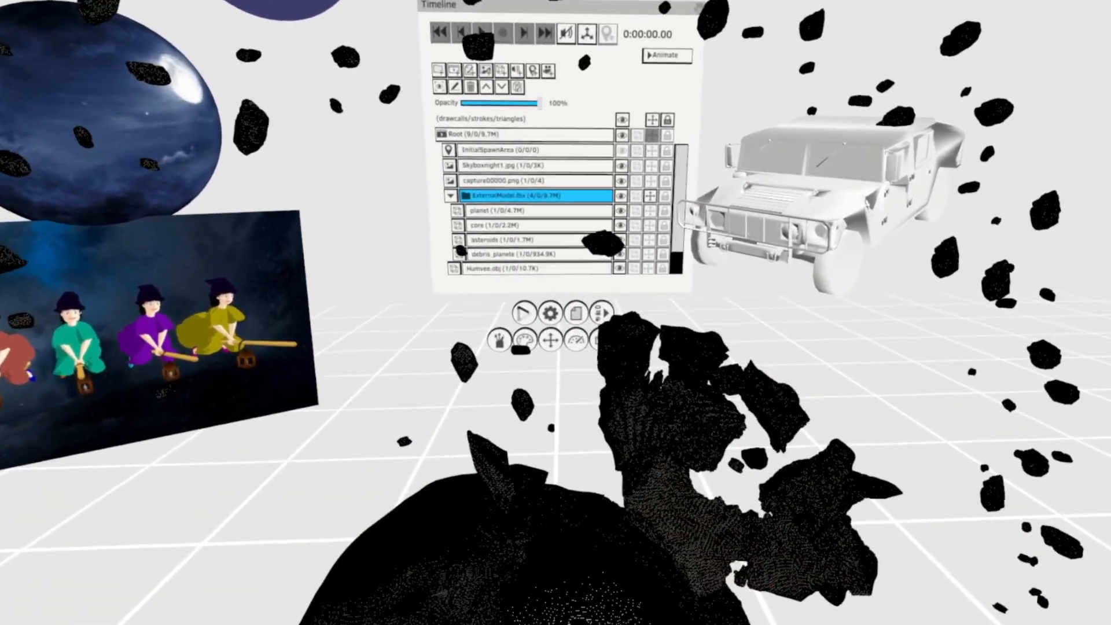
pyautogui.moveTo(637, 556)
pyautogui.mouseDown()
pyautogui.moveTo(602, 541)
pyautogui.moveTo(665, 575)
pyautogui.moveTo(635, 548)
pyautogui.mouseUp()
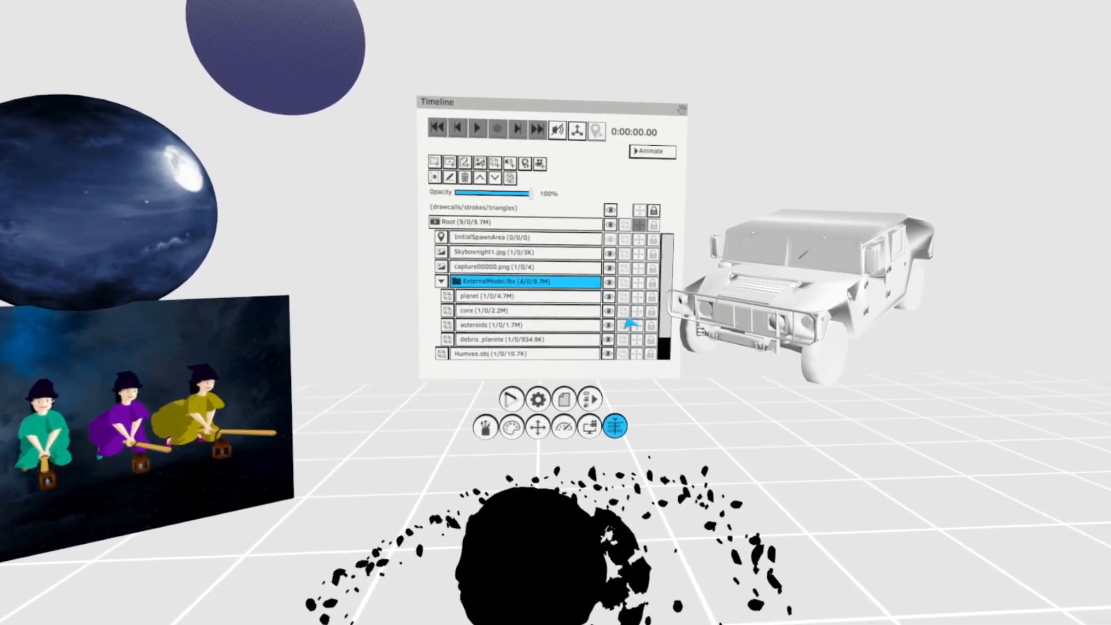
pyautogui.click(638, 328)
pyautogui.moveTo(532, 570); pyautogui.dragTo(421, 382)
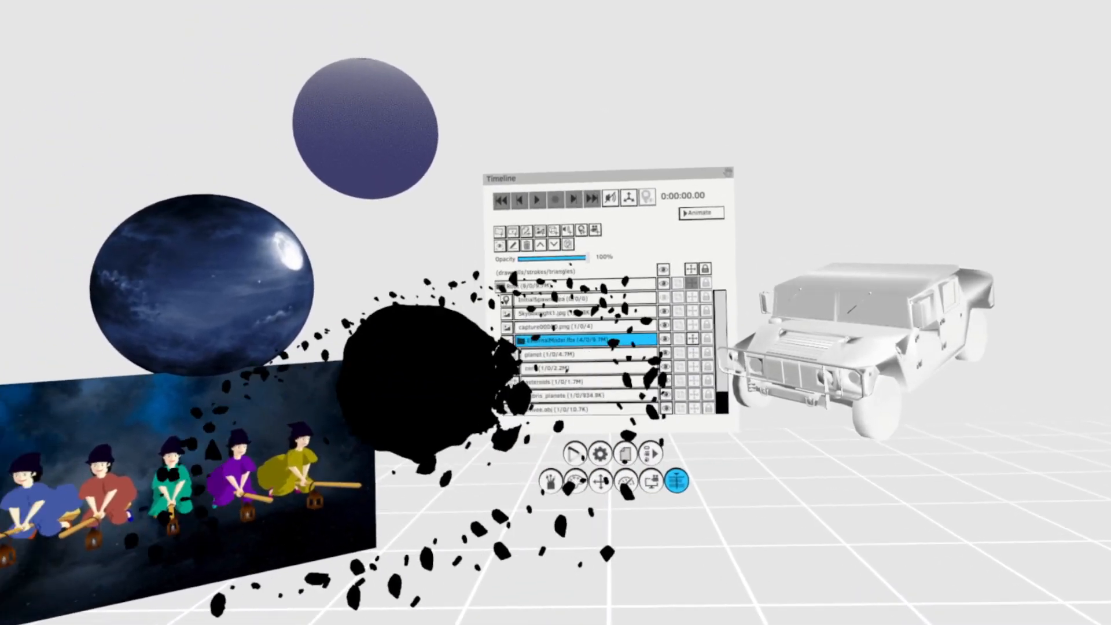
pyautogui.moveTo(521, 342); pyautogui.dragTo(637, 215)
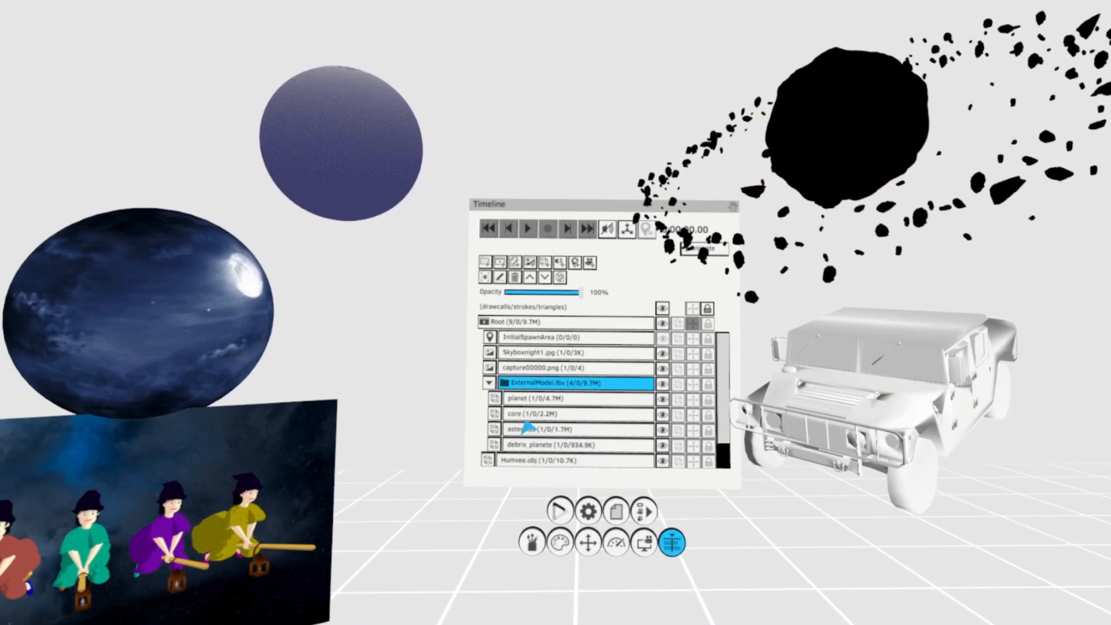
# - Set the planet layer's lighting to Smooth and turn off its wireframe display
pyautogui.click(495, 414)
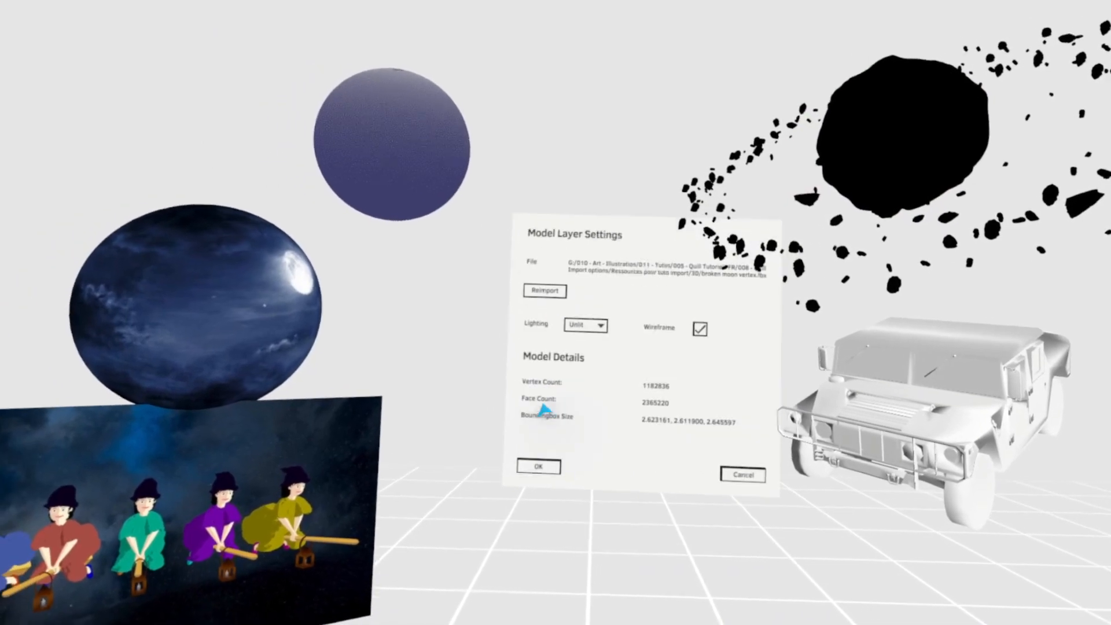
pyautogui.click(560, 363)
pyautogui.click(569, 379)
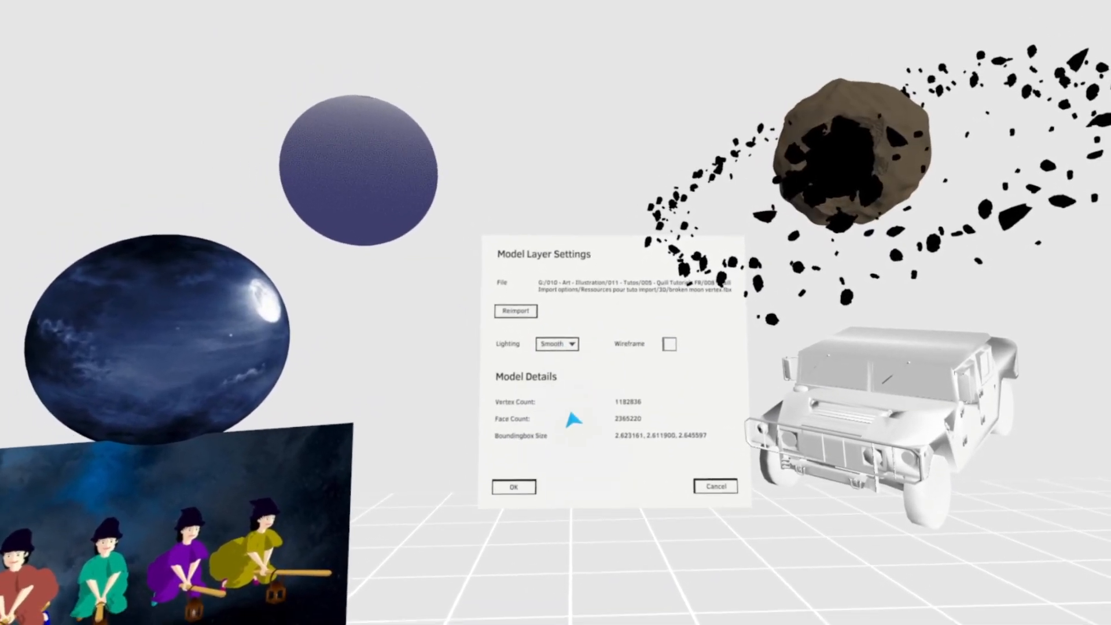
pyautogui.click(518, 486)
# - Set the core layer's lighting to Smooth and turn off its wireframe display
pyautogui.click(567, 418)
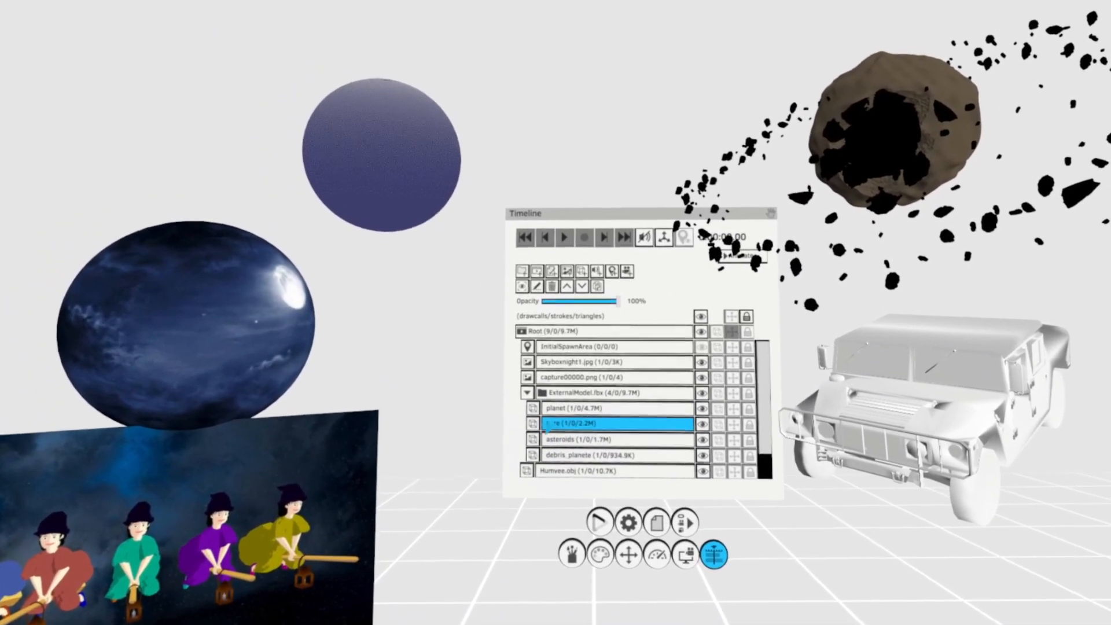
pyautogui.click(536, 425)
pyautogui.click(645, 355)
pyautogui.click(642, 355)
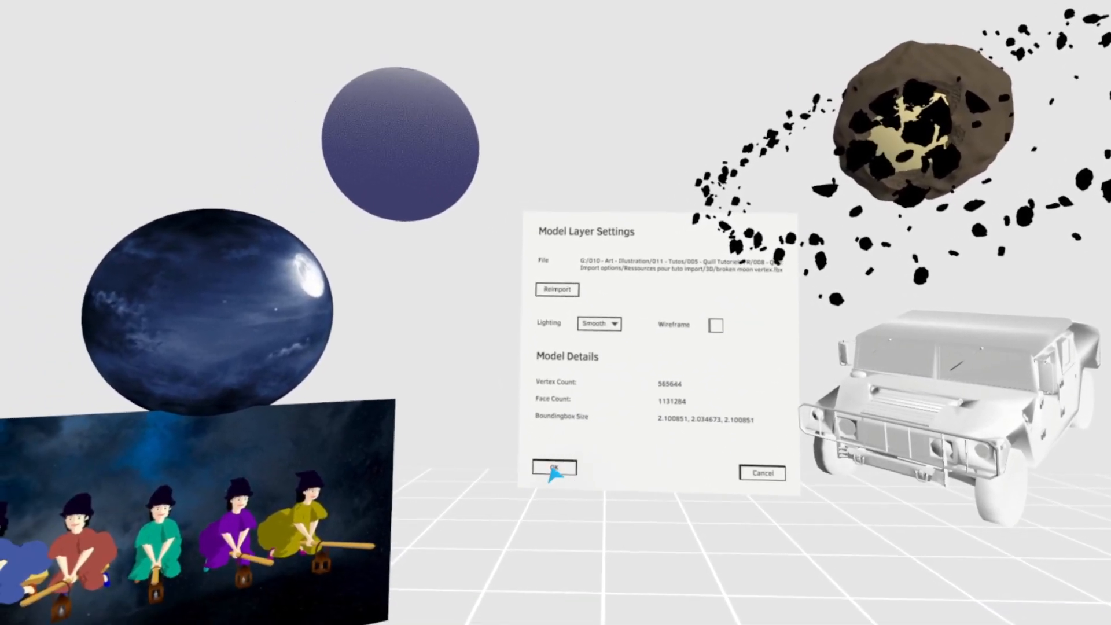
pyautogui.click(484, 504)
# - Set the asteroids layer's lighting to Smooth and turn off its wireframe display
pyautogui.click(570, 430)
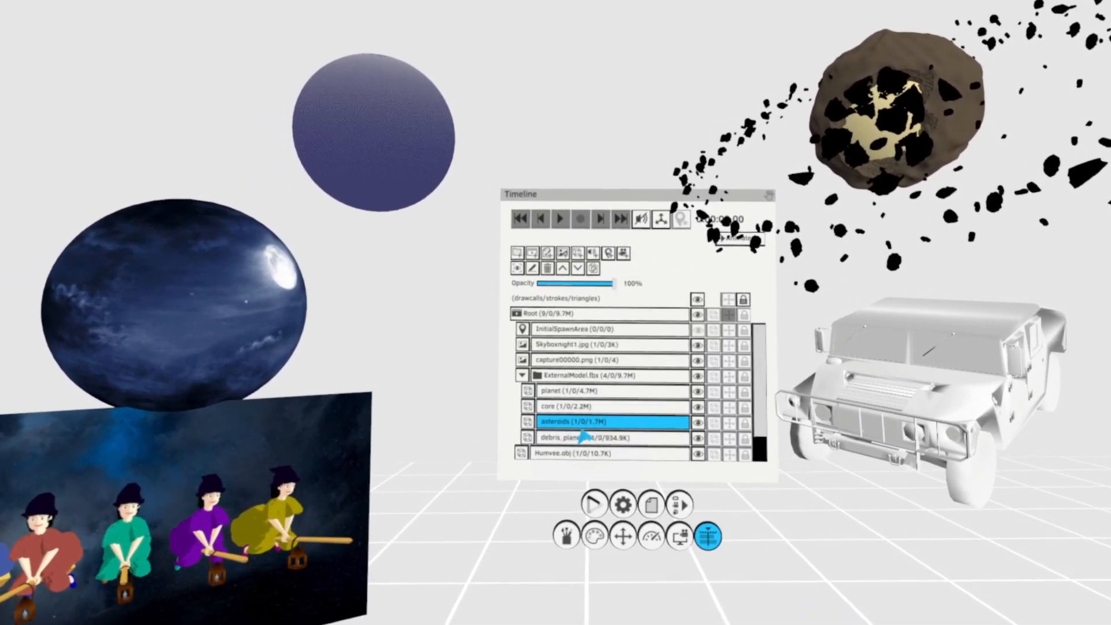
pyautogui.click(533, 432)
pyautogui.click(650, 337)
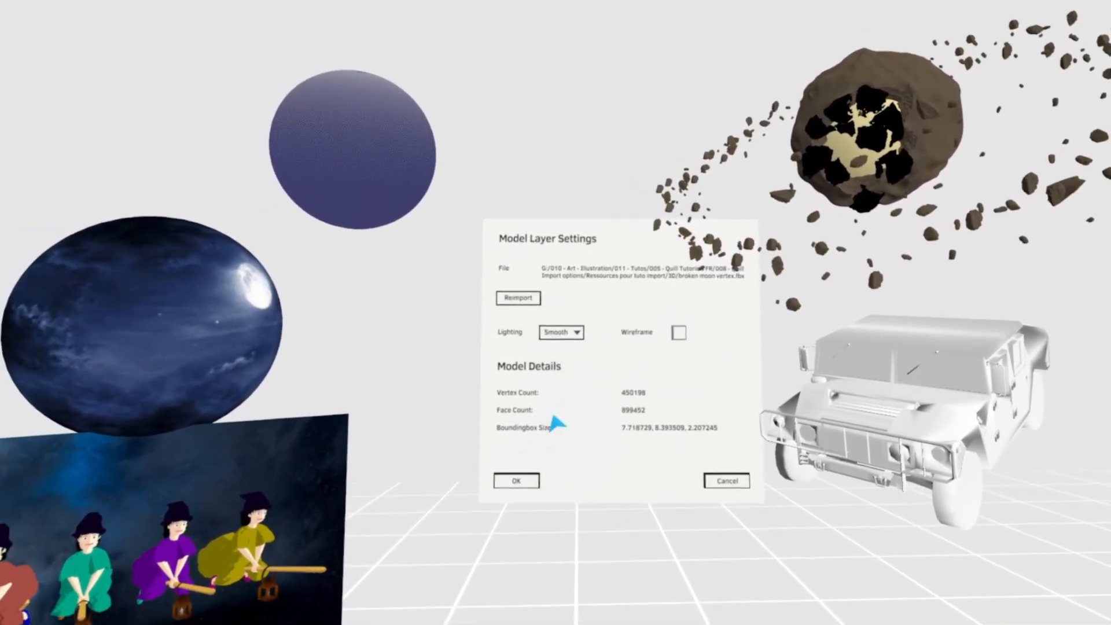
pyautogui.click(488, 487)
# - Match the debris_planete layer's lighting and wireframe options to the other parts of the broken moon
pyautogui.click(579, 455)
pyautogui.click(479, 450)
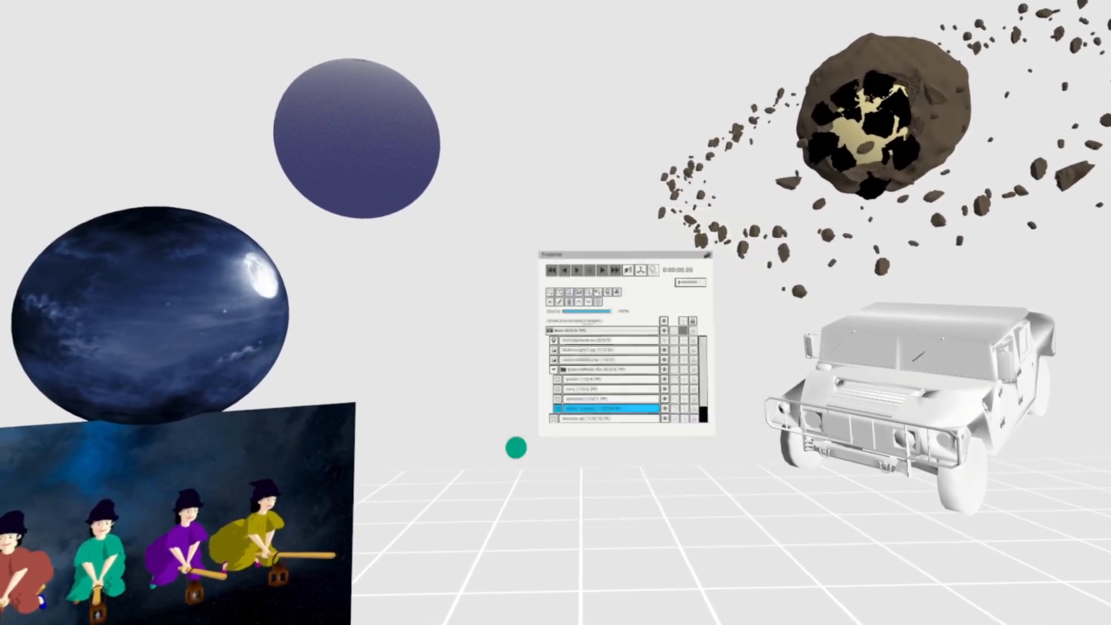
pyautogui.click(636, 338)
pyautogui.click(521, 340)
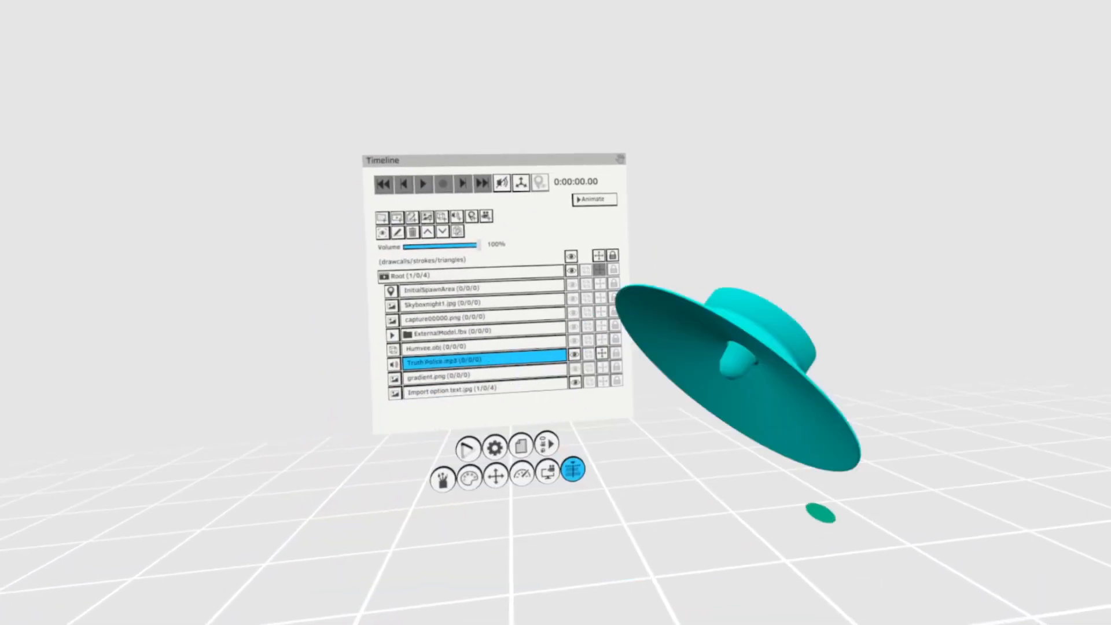
# - Move the Truth Police.mp3 speaker to the other side of the Timeline panel, facing the viewer, and turn off its transform gizmo
pyautogui.moveTo(481, 574); pyautogui.dragTo(536, 384)
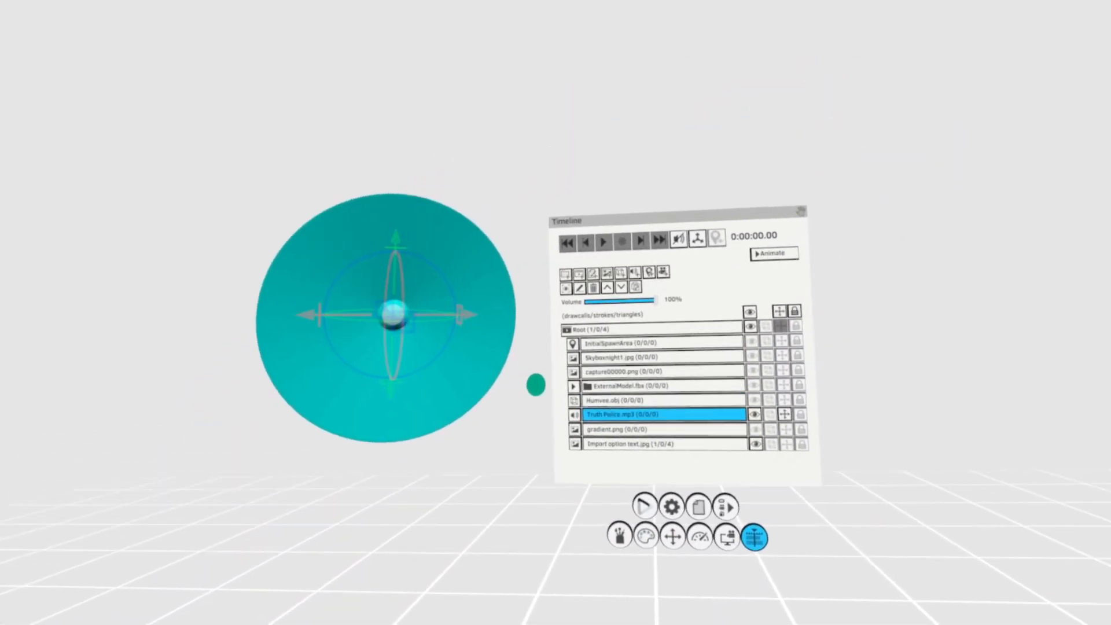
pyautogui.click(665, 437)
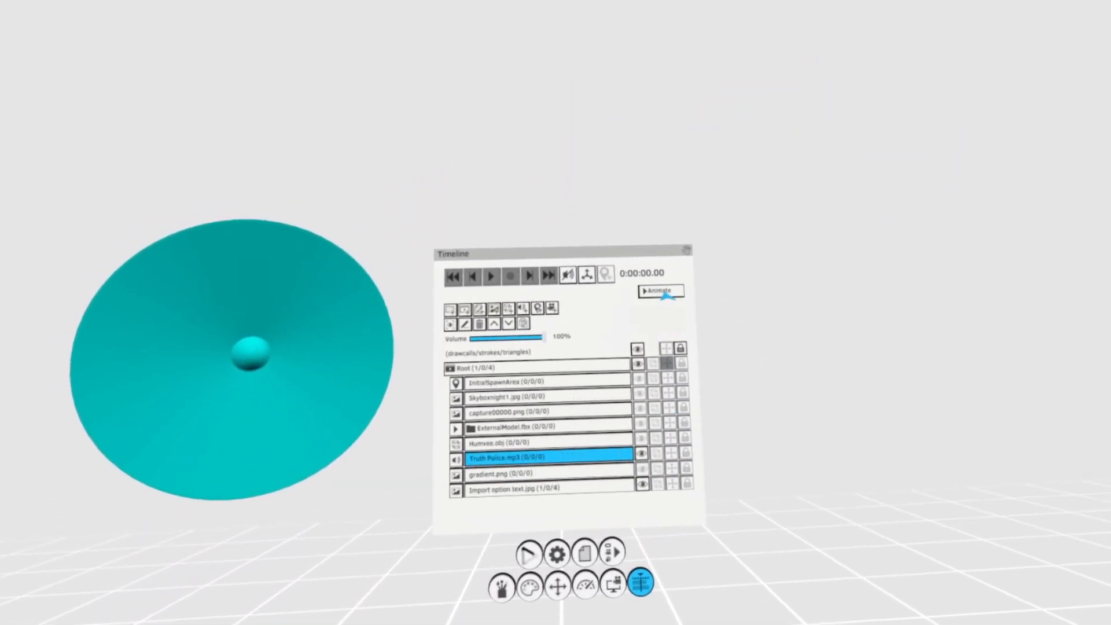
# - Switch the Timeline to its animation view, show the whole Truth Police.mp3 waveform, and play the sound
pyautogui.click(664, 293)
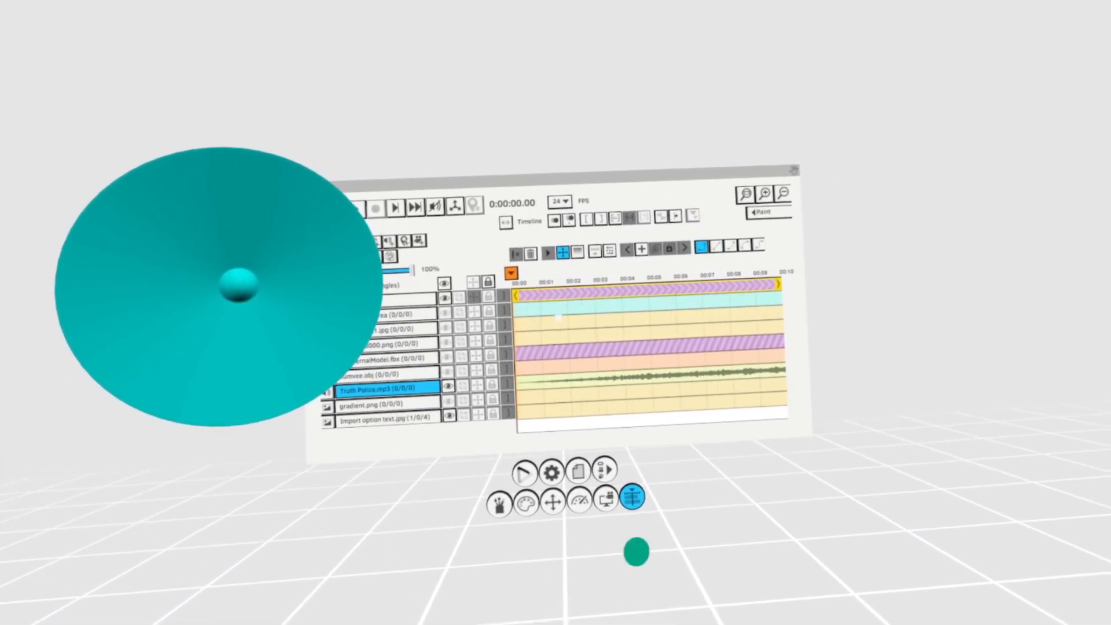
pyautogui.scroll(-3, 636, 379)
pyautogui.scroll(-5, 637, 379)
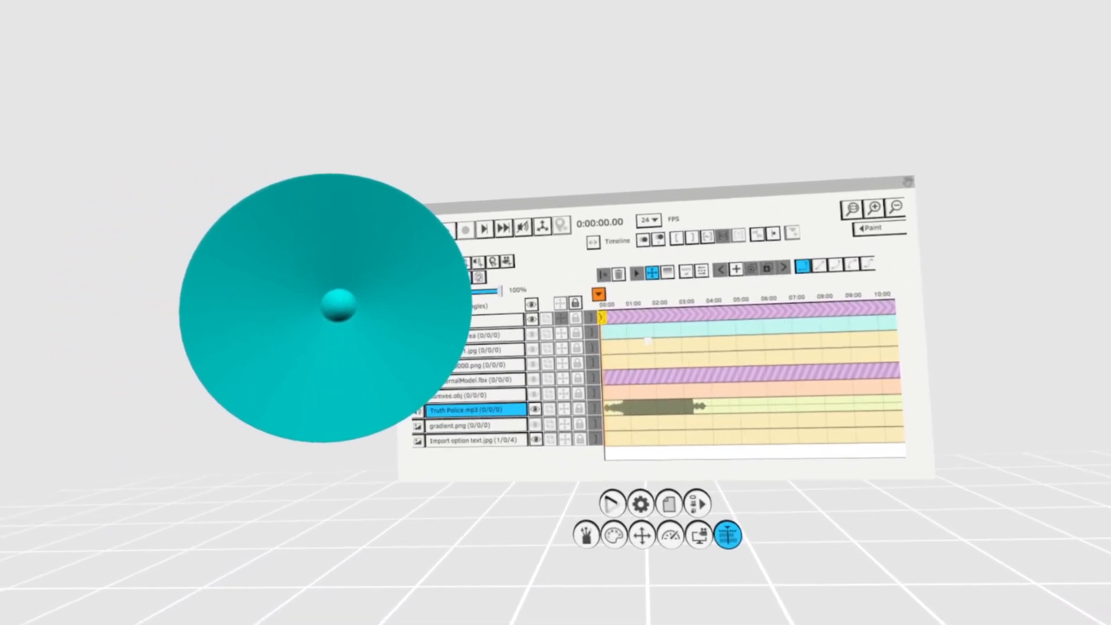
pyautogui.press('space')
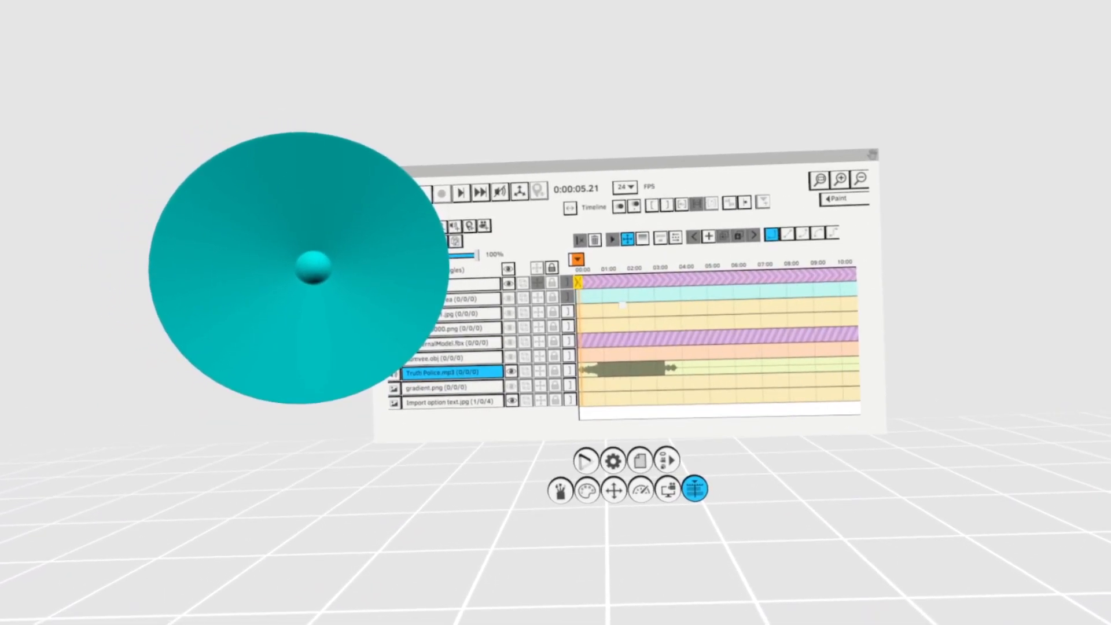
# - Enable the Truth Police.mp3 gizmo, move the speaker across to the keyframe side of the Timeline, and turn the gizmo off
pyautogui.click(591, 385)
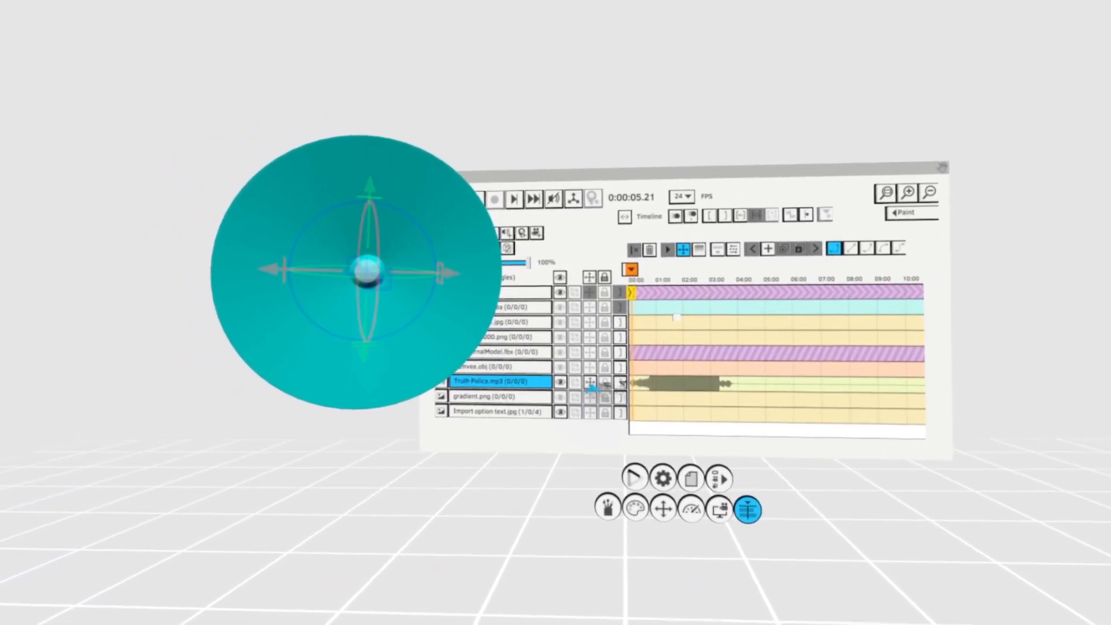
pyautogui.moveTo(460, 362); pyautogui.dragTo(549, 388)
pyautogui.moveTo(524, 335); pyautogui.dragTo(473, 513)
pyautogui.moveTo(533, 578); pyautogui.dragTo(575, 518)
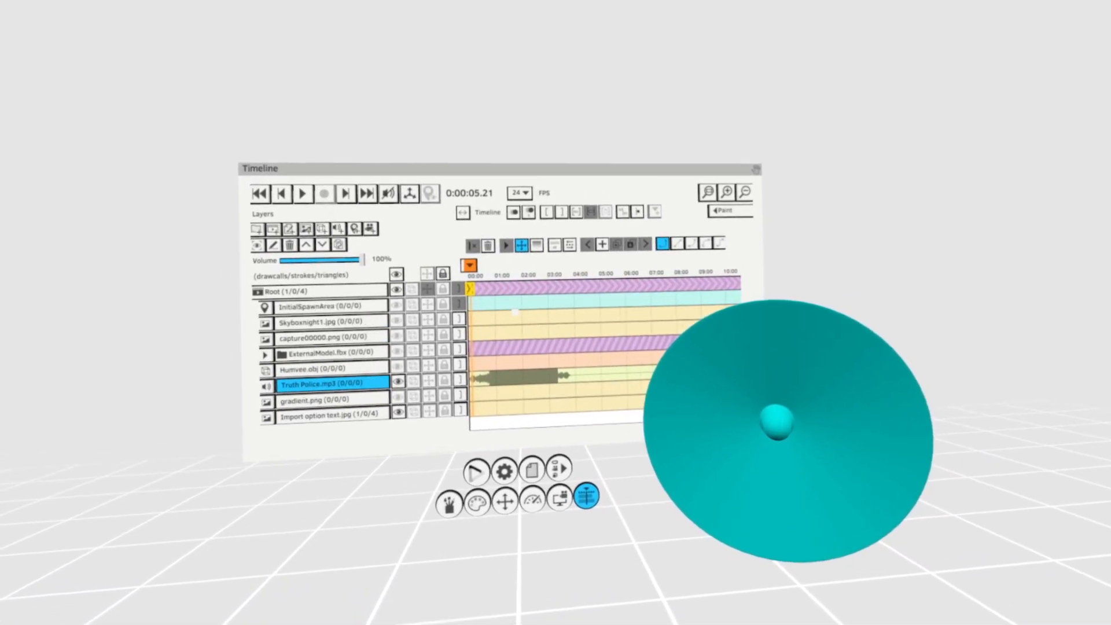
# - Try the Loop option on the Truth Police.mp3 sound layer, and turn looping back off
pyautogui.click(266, 386)
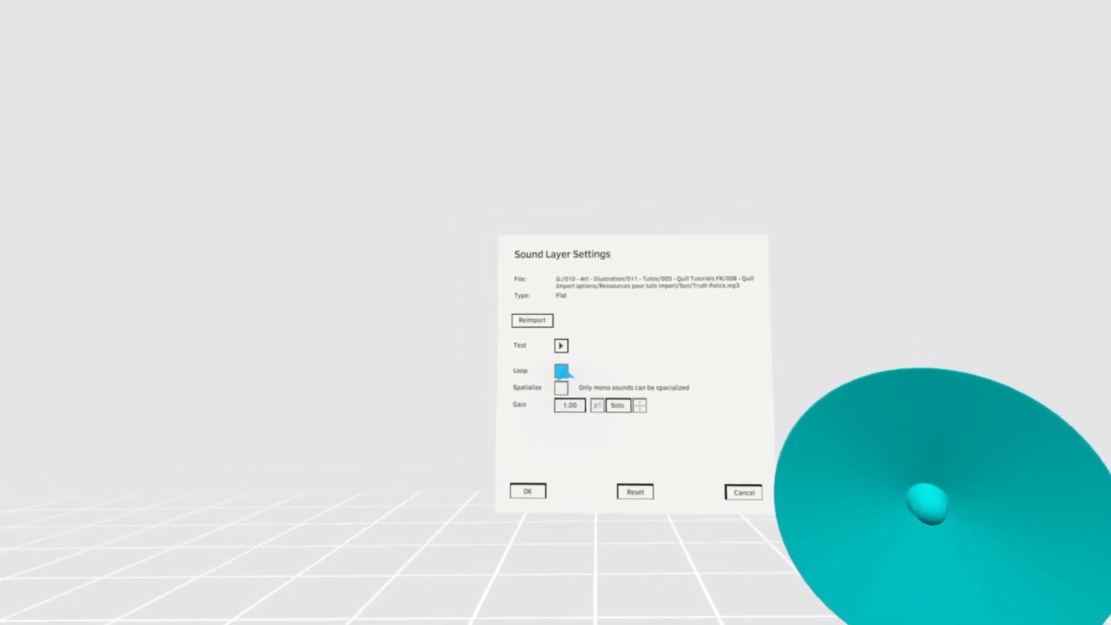
pyautogui.click(547, 478)
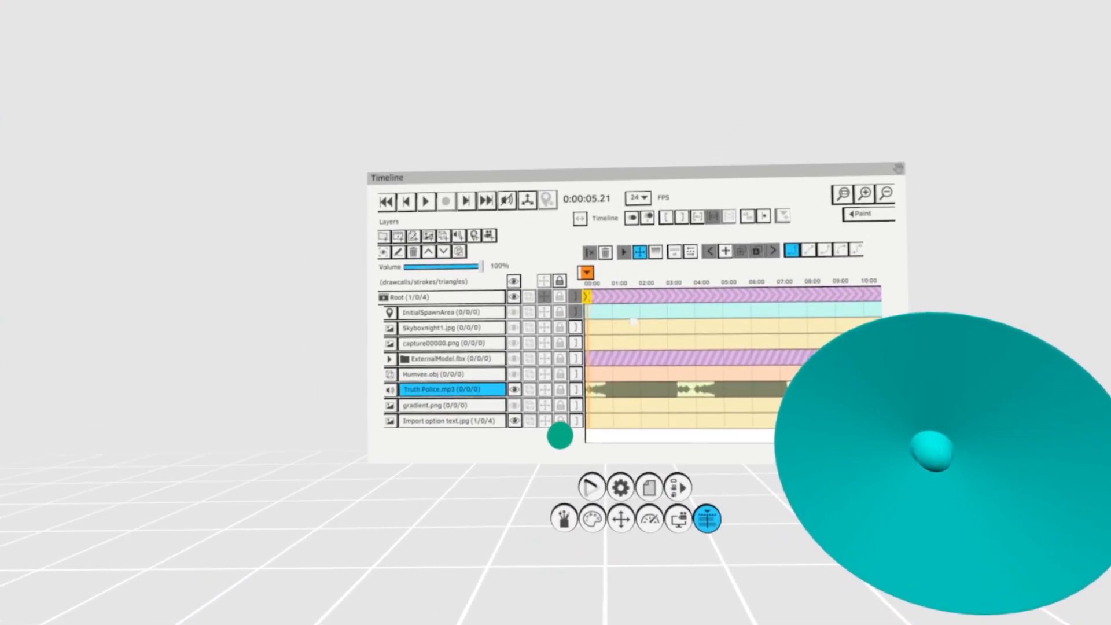
pyautogui.click(503, 386)
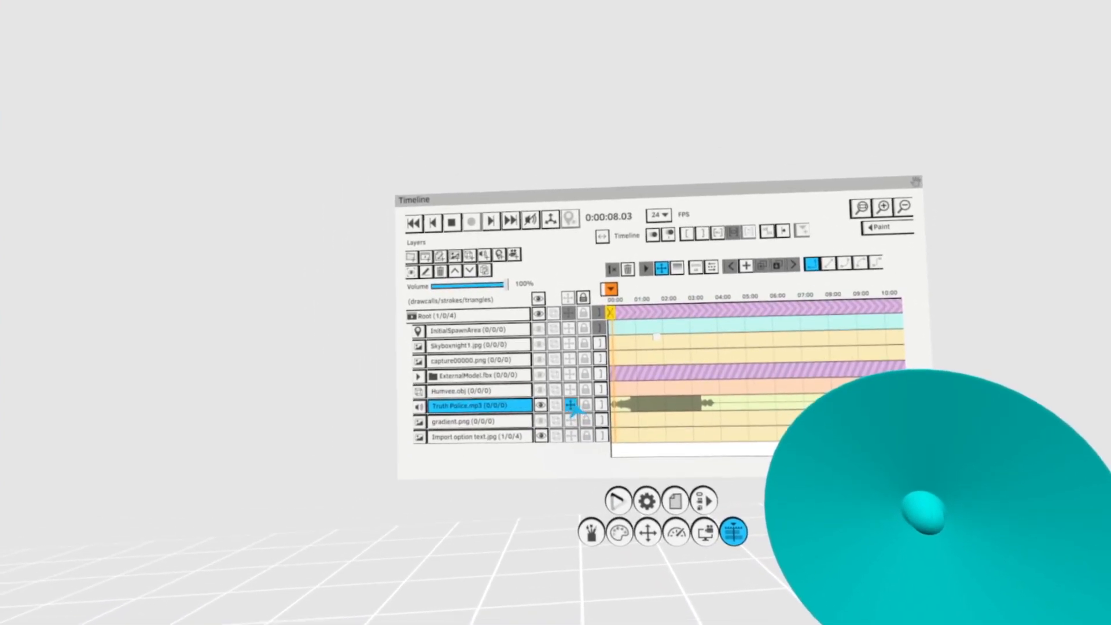
# - Move the Truth Police.mp3 speaker around the scene during playback, set it back beside the Timeline, and rewind to the start
pyautogui.click(551, 380)
pyautogui.moveTo(726, 446); pyautogui.dragTo(414, 0)
pyautogui.moveTo(477, 50); pyautogui.dragTo(866, 432)
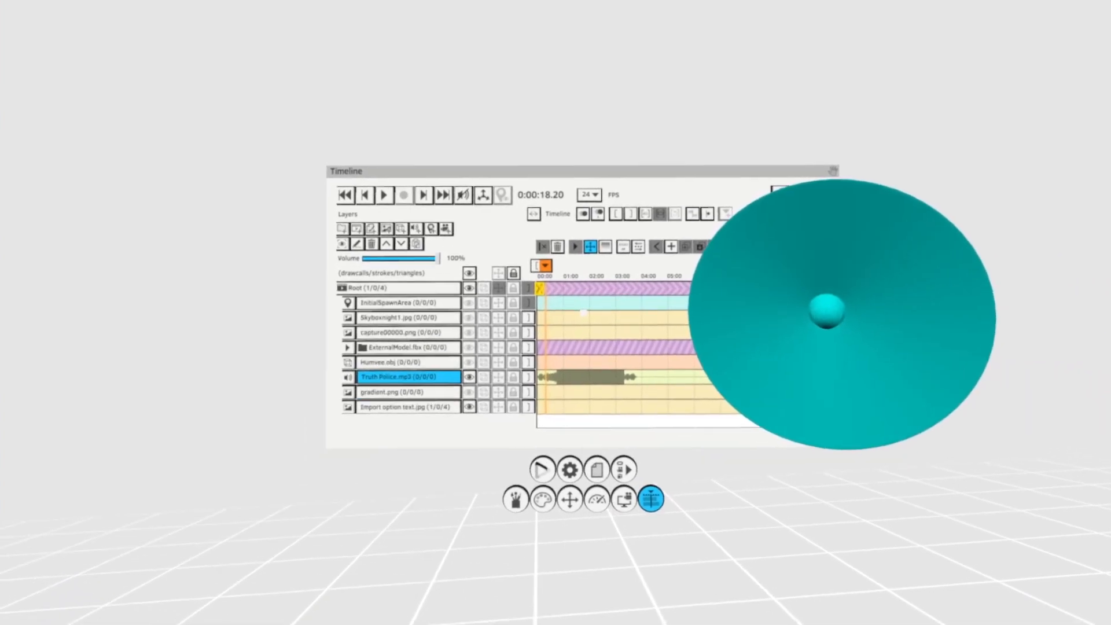
pyautogui.press('Home')
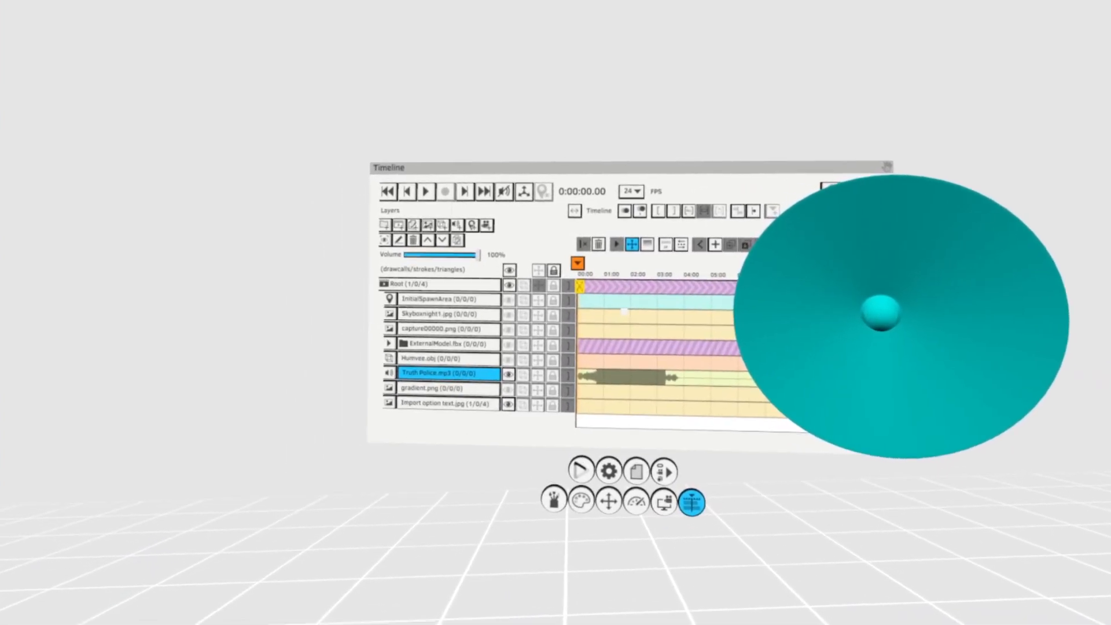
# - Spatialize the Truth Police.mp3 sound with a gain of 0.92, and move its speaker clear of the settings dialog
pyautogui.click(513, 412)
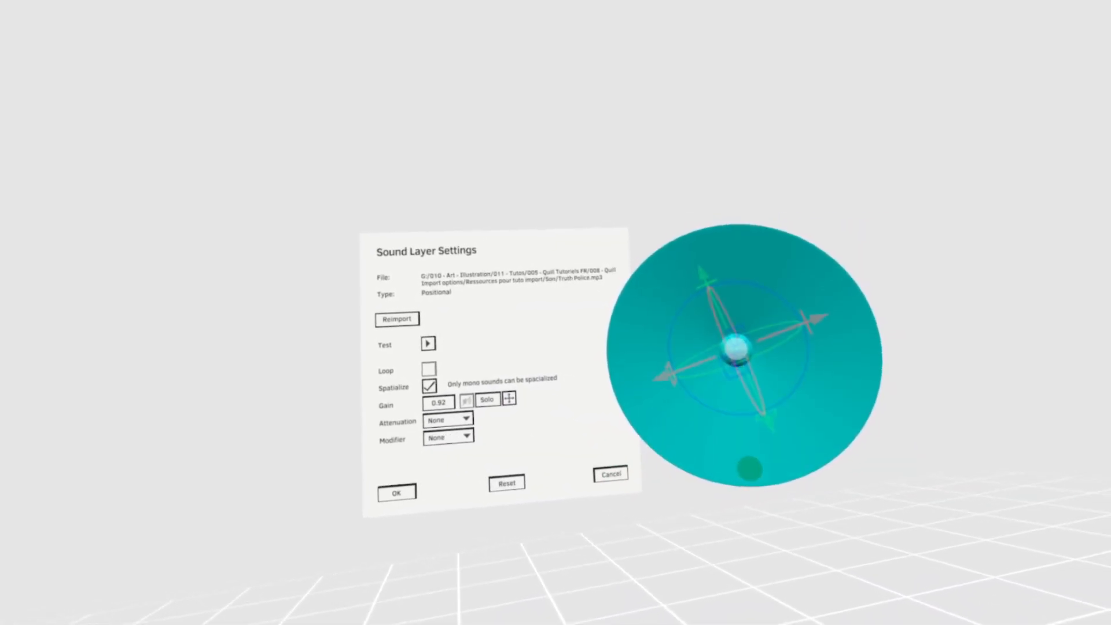
pyautogui.moveTo(749, 467); pyautogui.dragTo(891, 472)
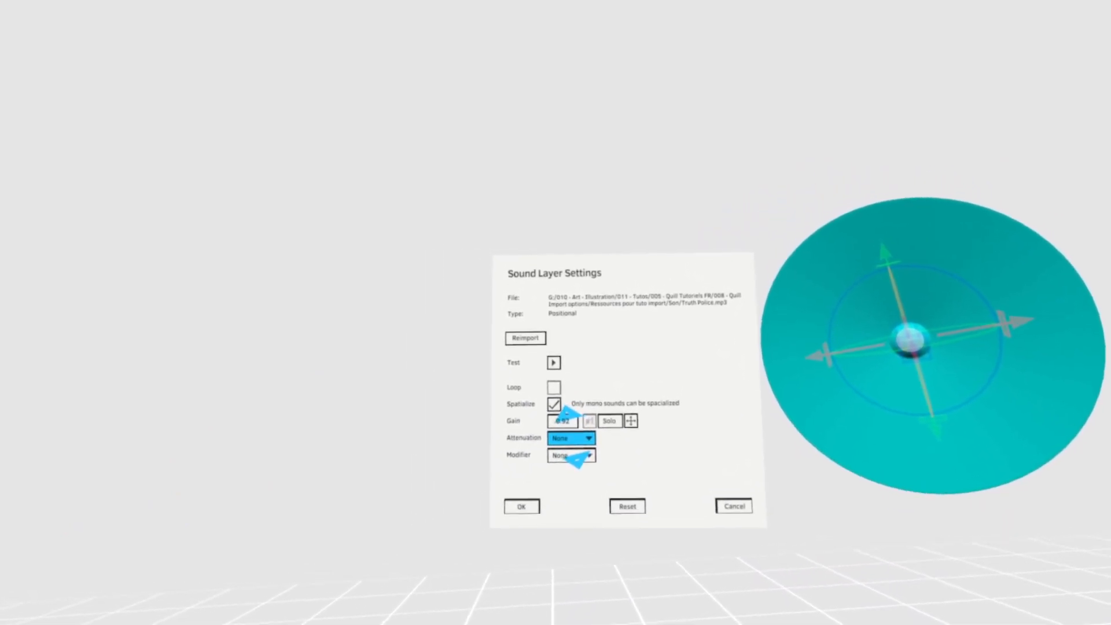
# - Set the sound's attenuation to Linear with Min 0.3 and Max 0.6, and start the test playback
pyautogui.click(572, 439)
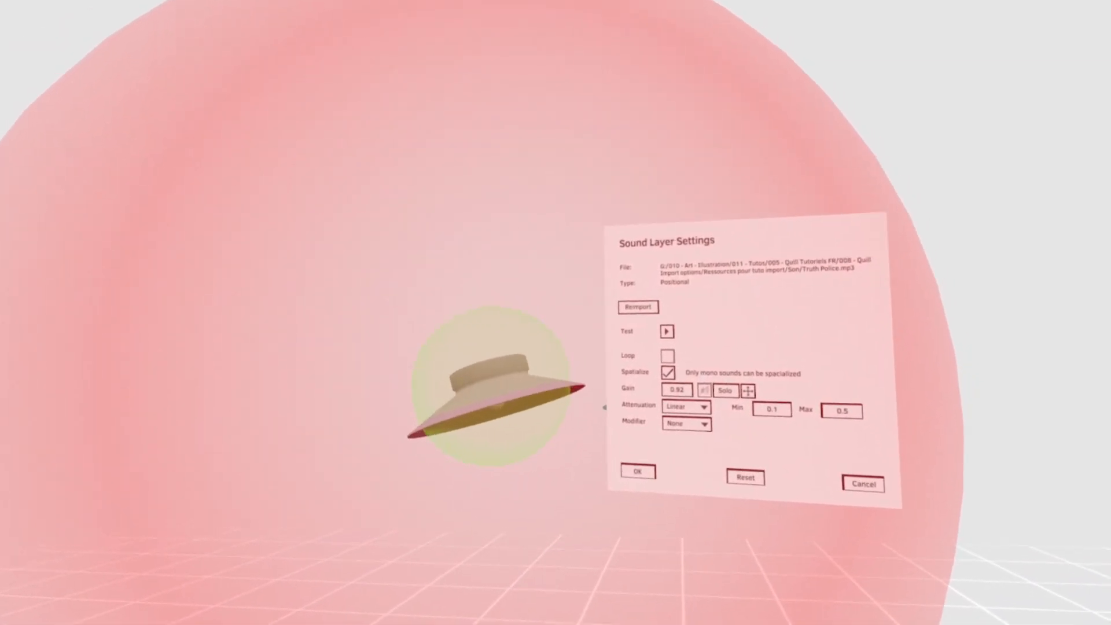
pyautogui.moveTo(670, 390)
pyautogui.mouseDown()
pyautogui.moveTo(674, 410)
pyautogui.moveTo(675, 363)
pyautogui.moveTo(678, 409)
pyautogui.mouseUp()
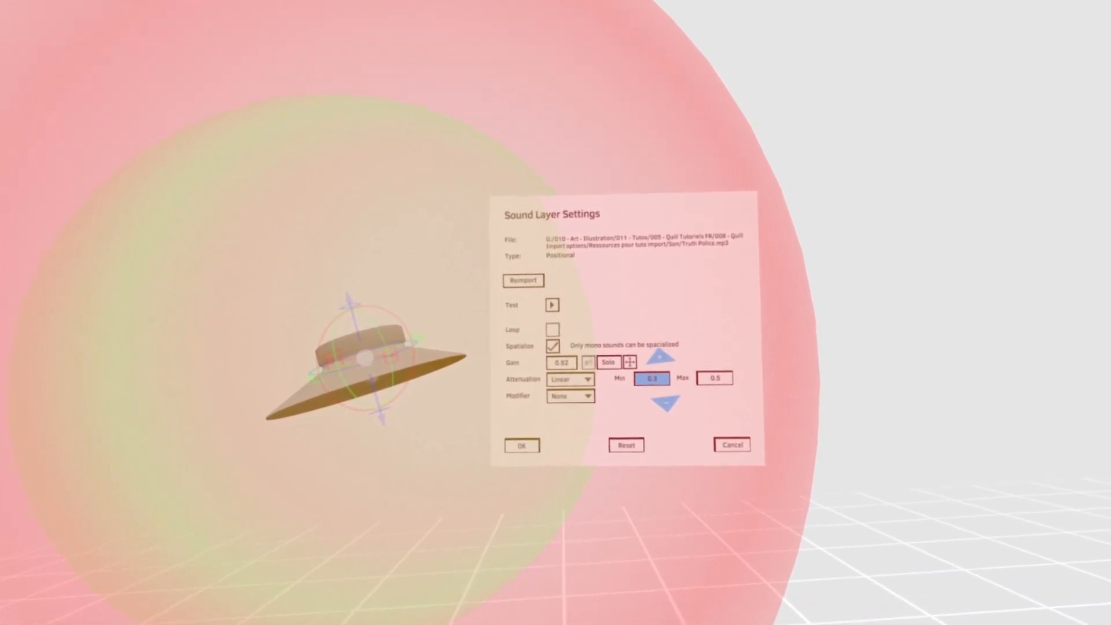
pyautogui.moveTo(684, 388)
pyautogui.mouseDown()
pyautogui.moveTo(683, 373)
pyautogui.moveTo(686, 412)
pyautogui.moveTo(688, 373)
pyautogui.mouseUp()
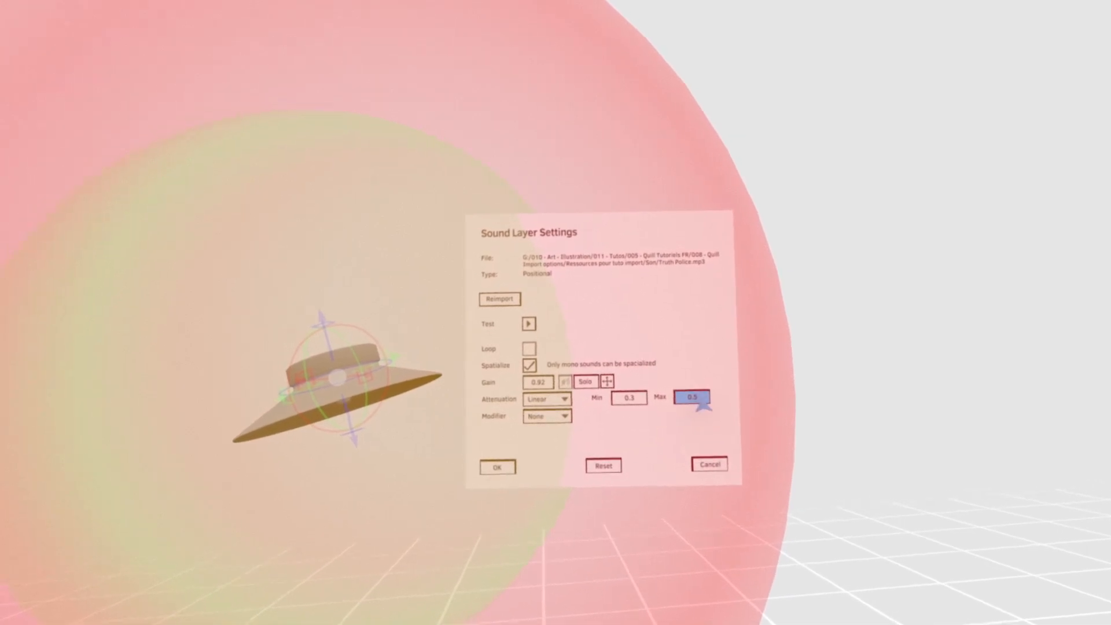
pyautogui.moveTo(679, 398); pyautogui.dragTo(669, 389)
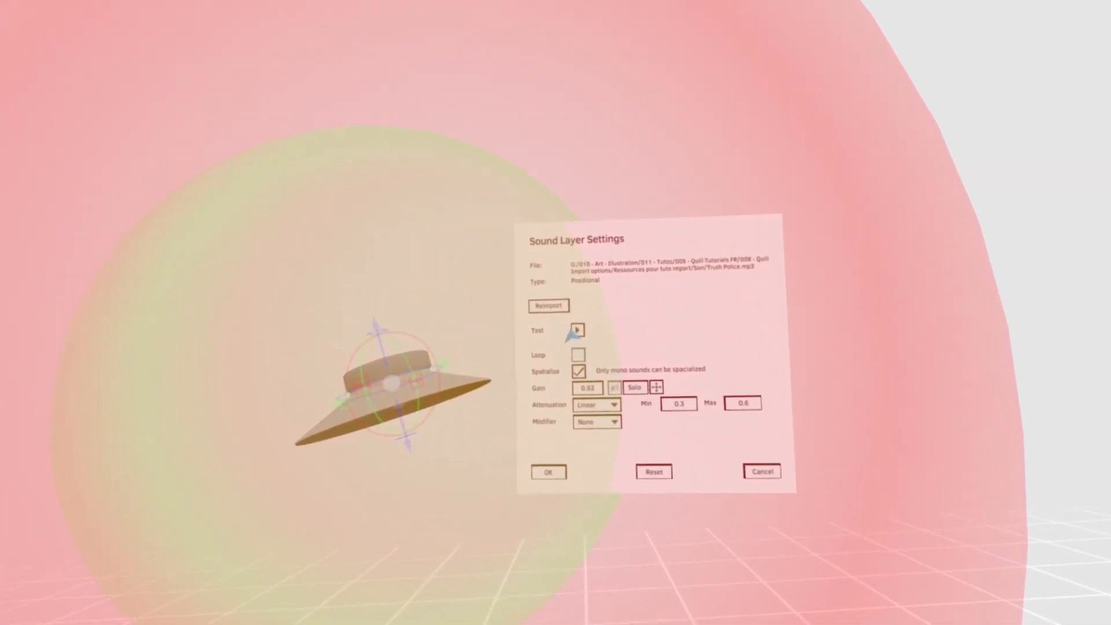
pyautogui.click(592, 339)
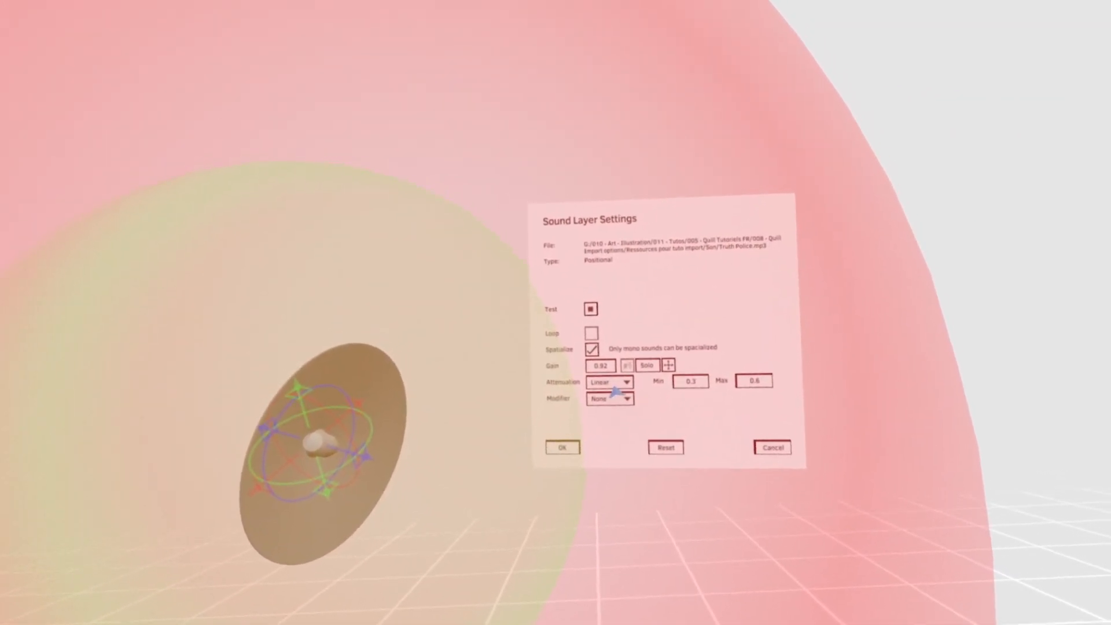
# - Set the Truth Police.mp3 sound's attenuation to Logarithmic and its modifier to Cone
pyautogui.click(605, 385)
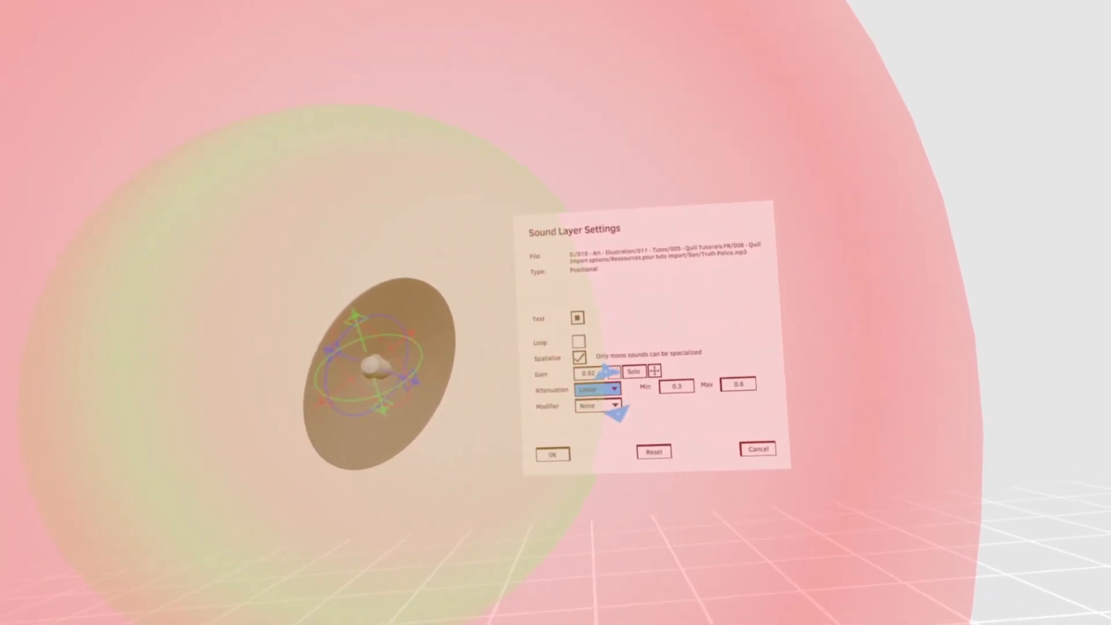
pyautogui.click(601, 397)
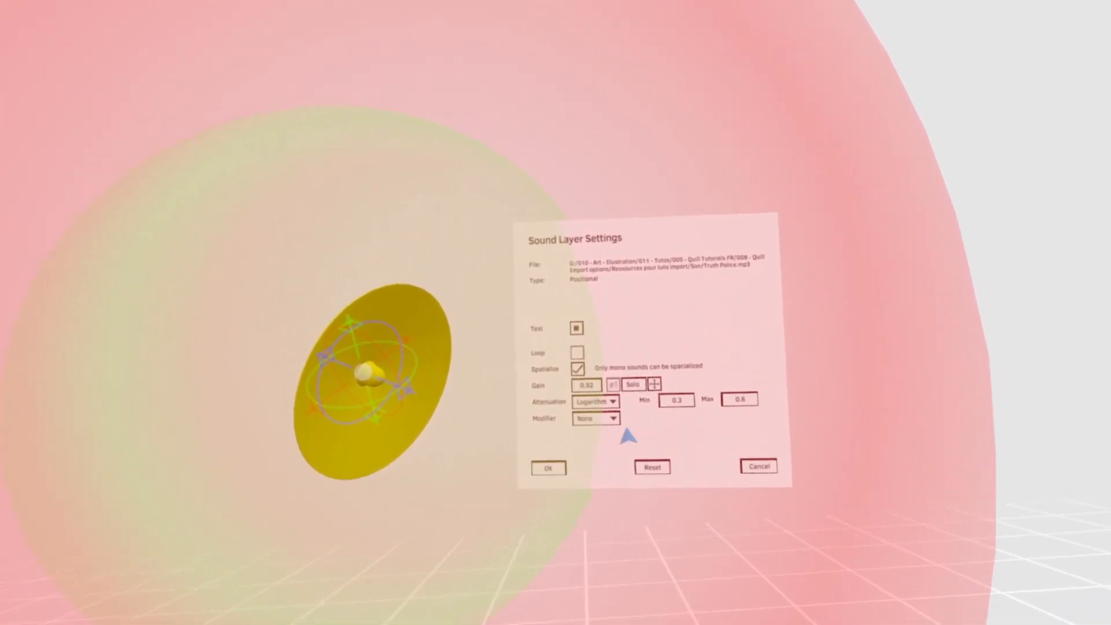
pyautogui.click(610, 427)
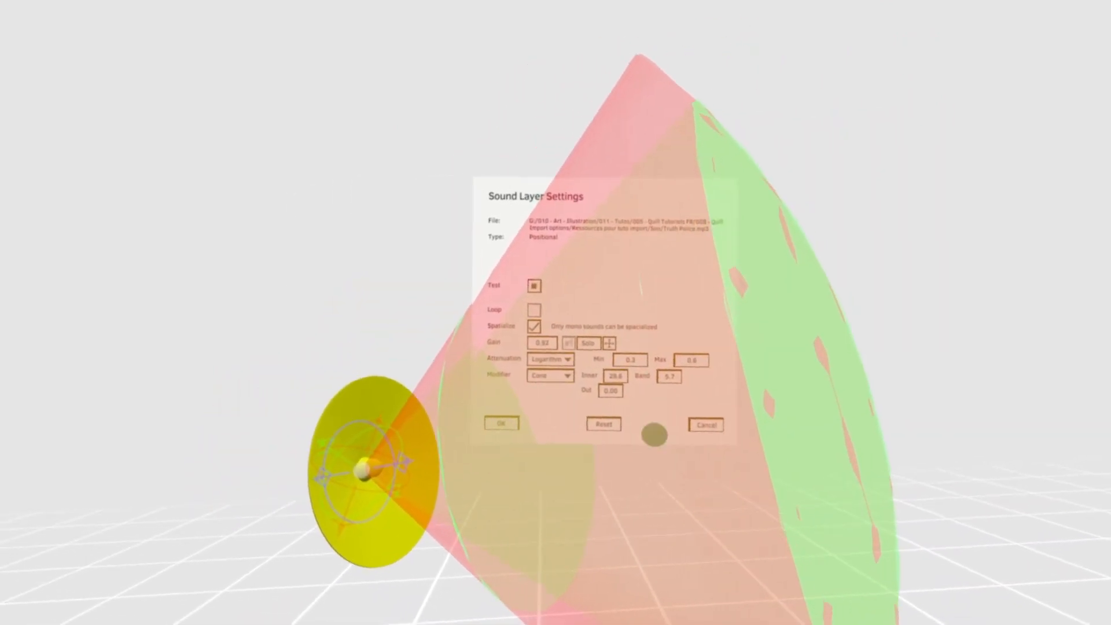
# - Try an attenuation Max of 1.6, set it to 0.4 with the Frustum modifier, and accept the sound settings
pyautogui.click(685, 354)
pyautogui.moveTo(652, 364); pyautogui.dragTo(659, 342)
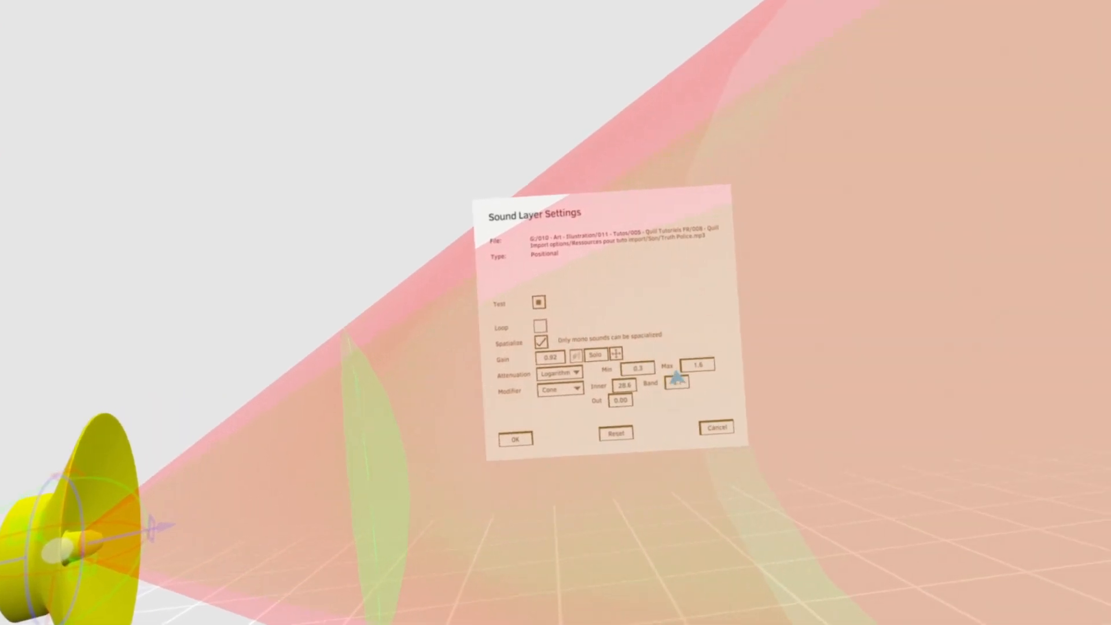
pyautogui.moveTo(689, 367); pyautogui.dragTo(714, 377)
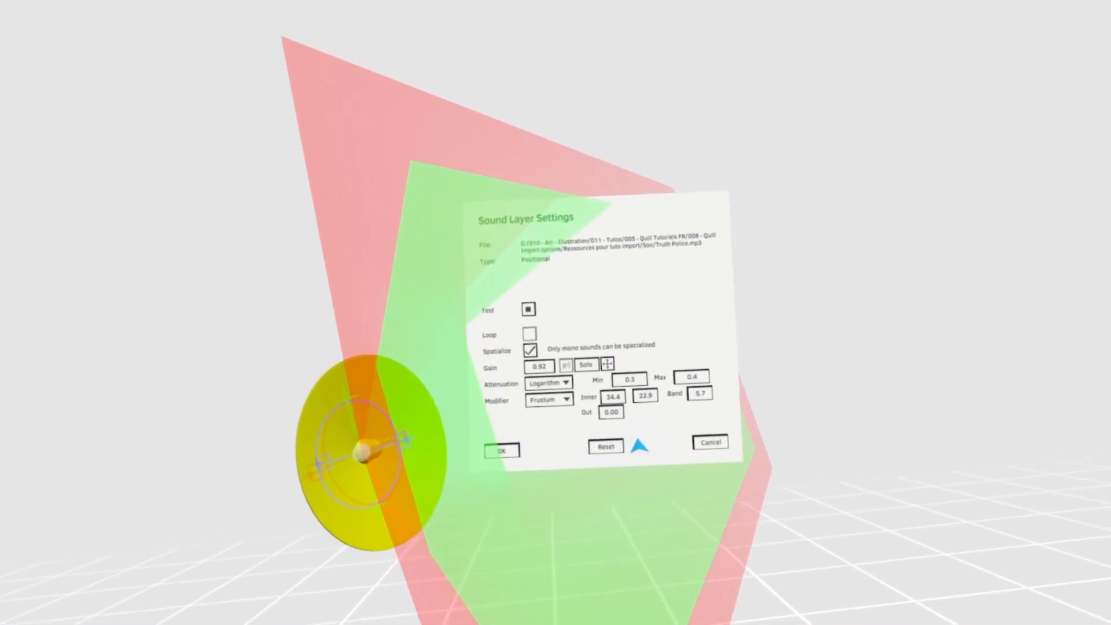
pyautogui.click(528, 465)
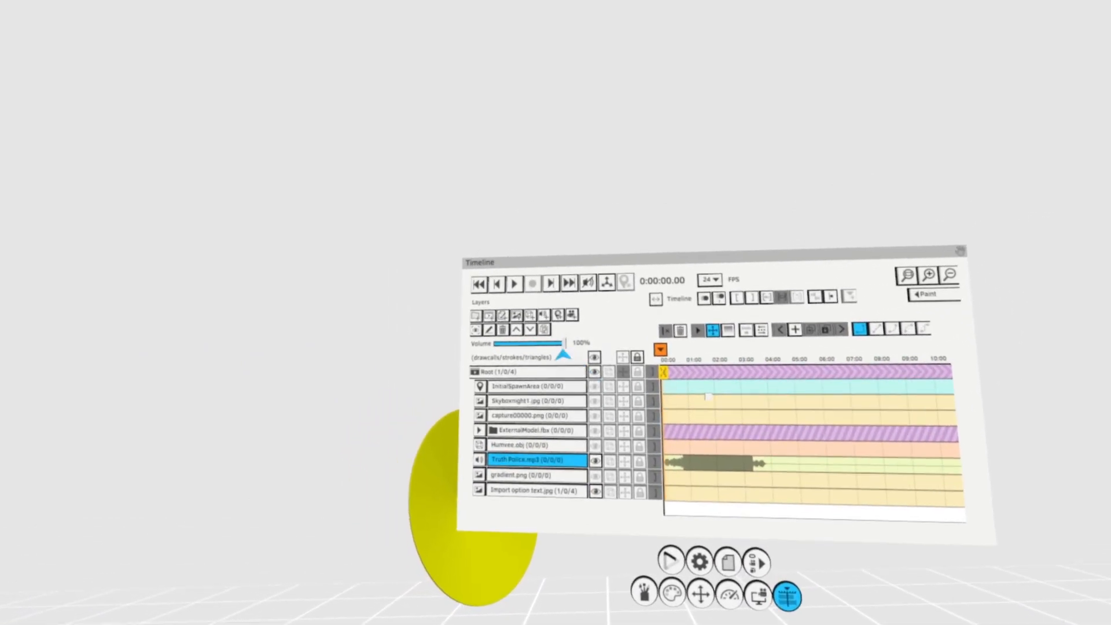
# - Reopen the Truth Police.mp3 sound layer's settings, turn off Spatialize, and accept the change
pyautogui.press('space')
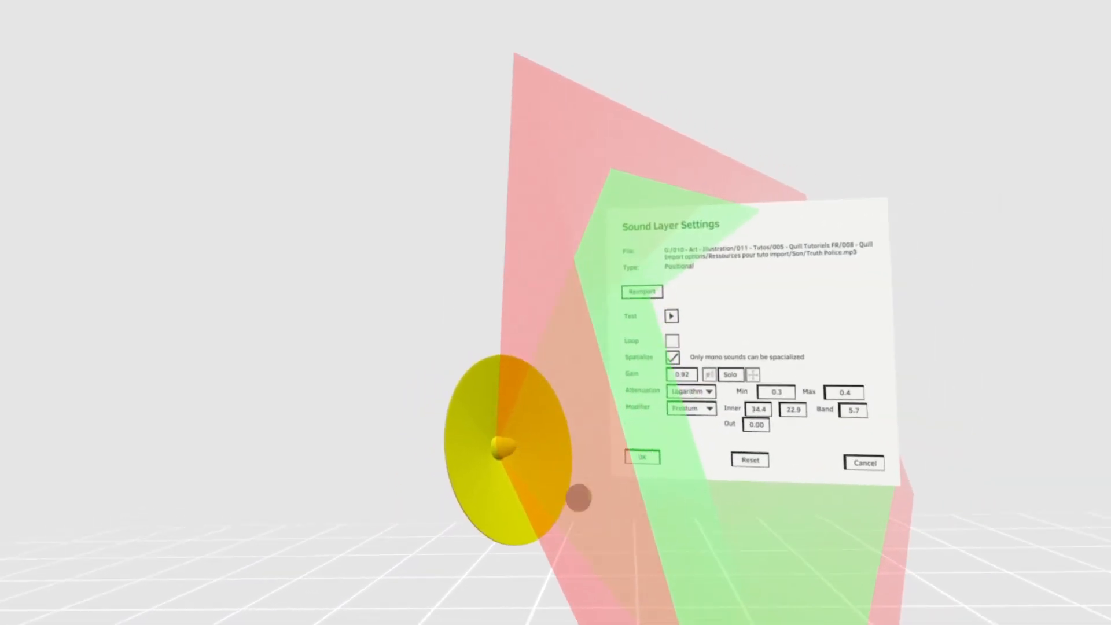
pyautogui.click(541, 363)
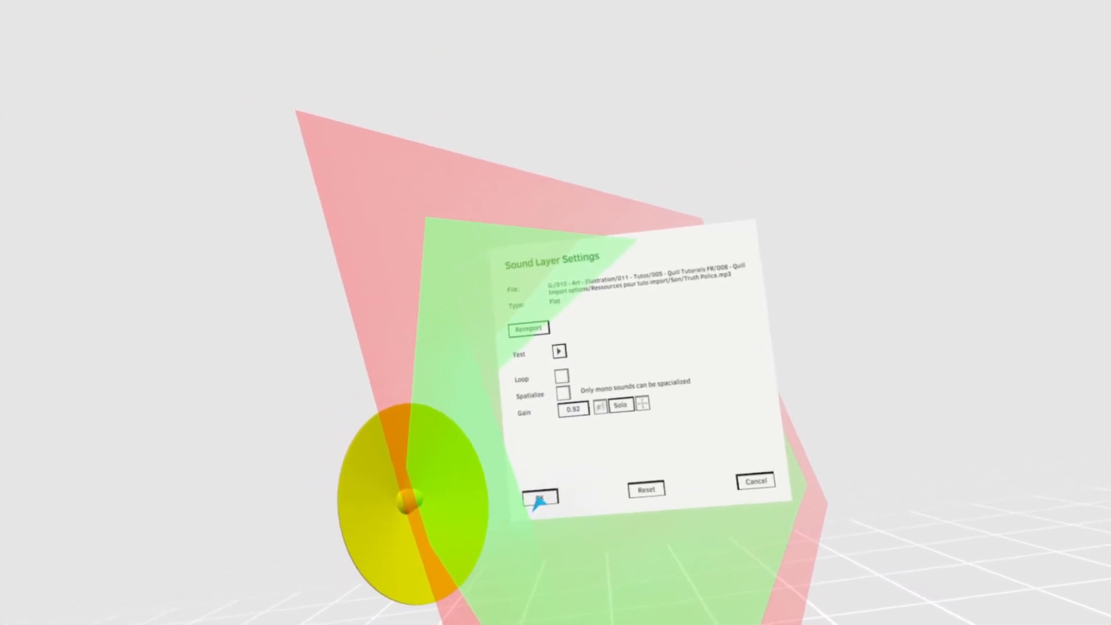
pyautogui.click(541, 492)
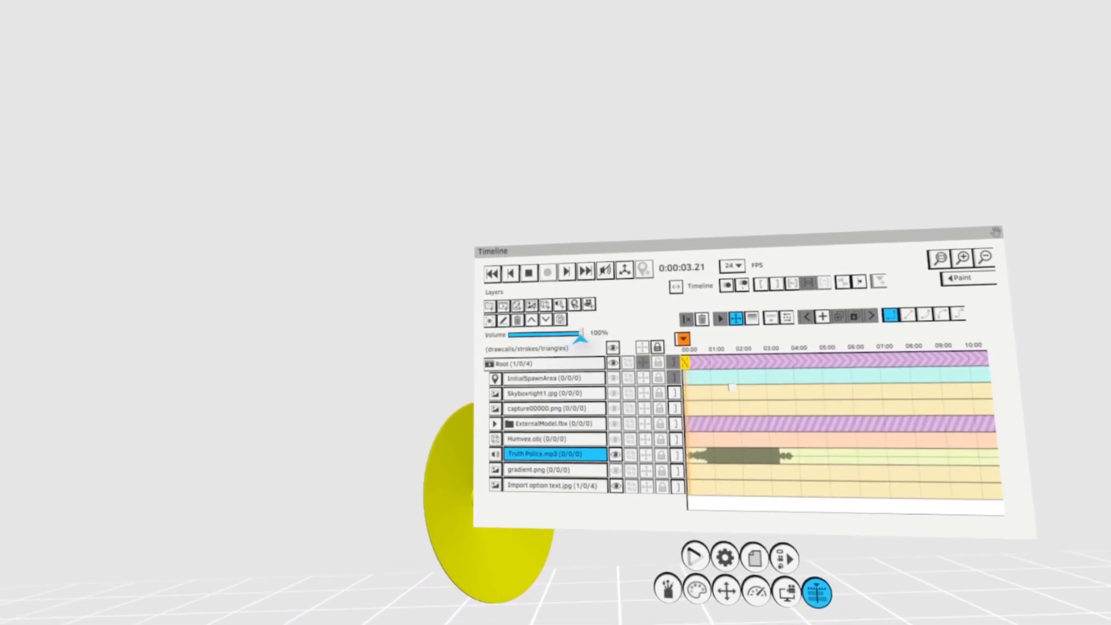
# - Lower the Truth Police.mp3 layer's volume to 39% during playback, and hide the layer
pyautogui.moveTo(580, 337); pyautogui.dragTo(519, 350)
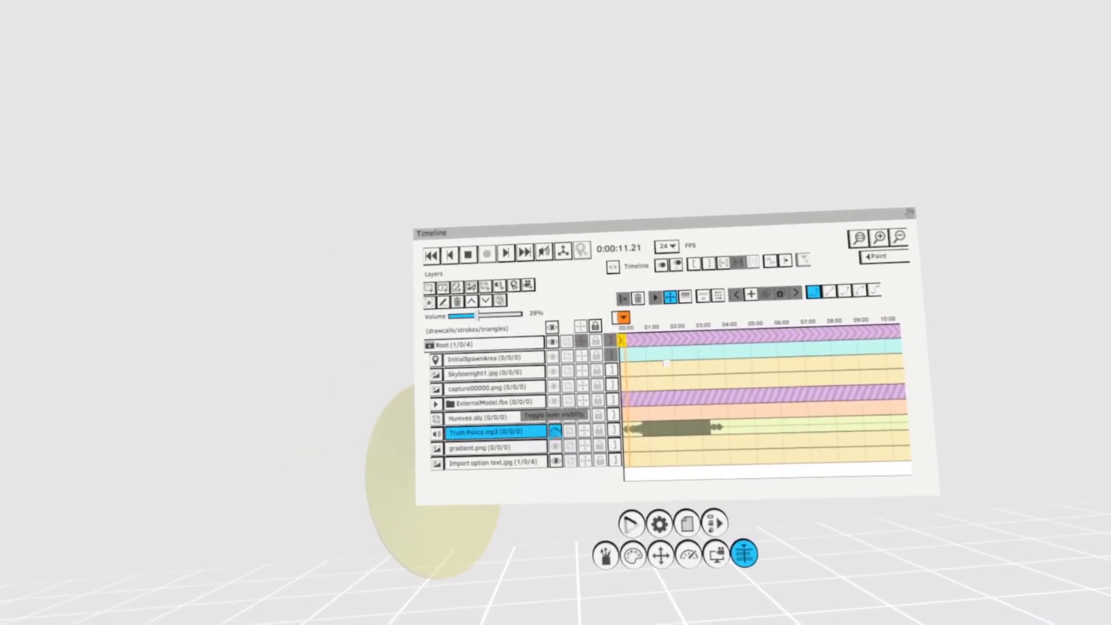
pyautogui.click(553, 426)
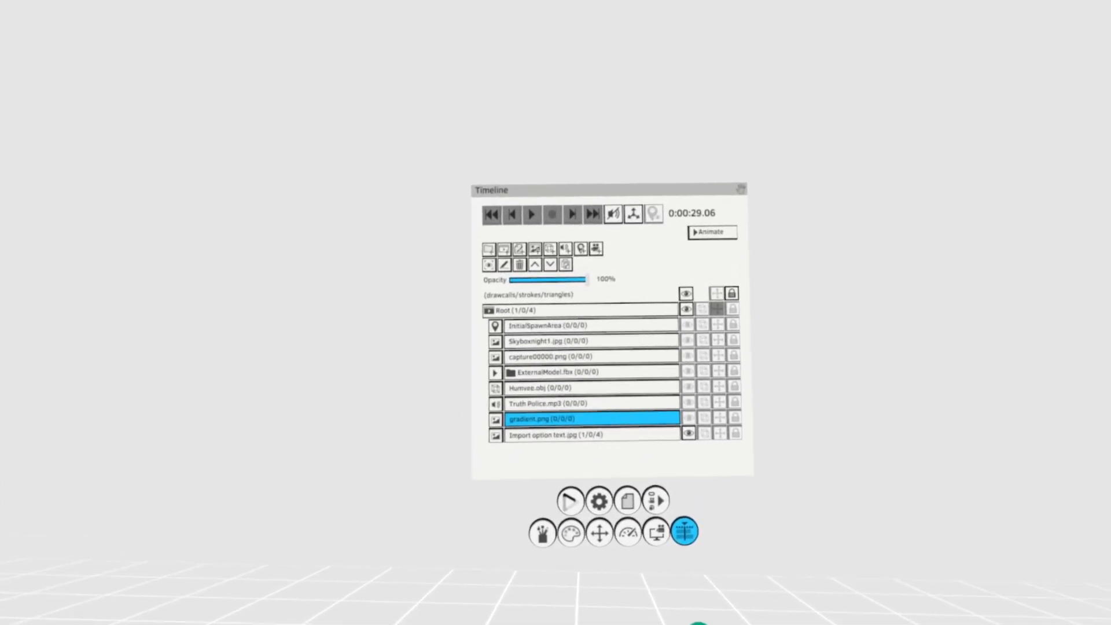
# - Make the Skyboxnight1.jpg, capture00000.png and Humvee.obj layers visible, leaving ExternalModel.fbx hidden
pyautogui.click(642, 363)
pyautogui.click(647, 374)
pyautogui.click(654, 380)
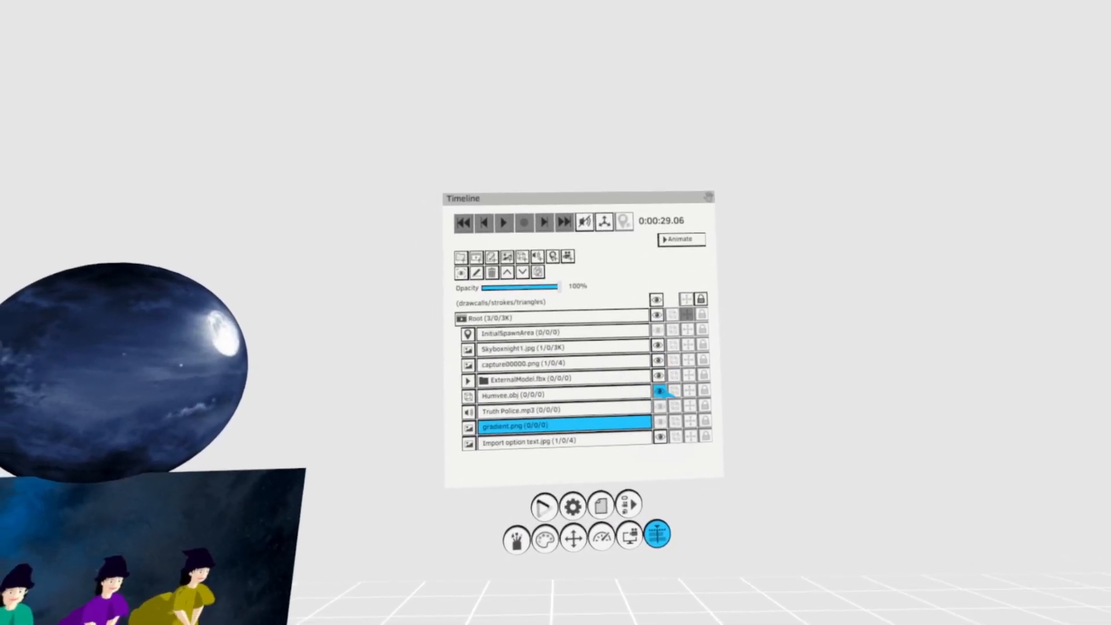
pyautogui.click(671, 394)
pyautogui.click(673, 385)
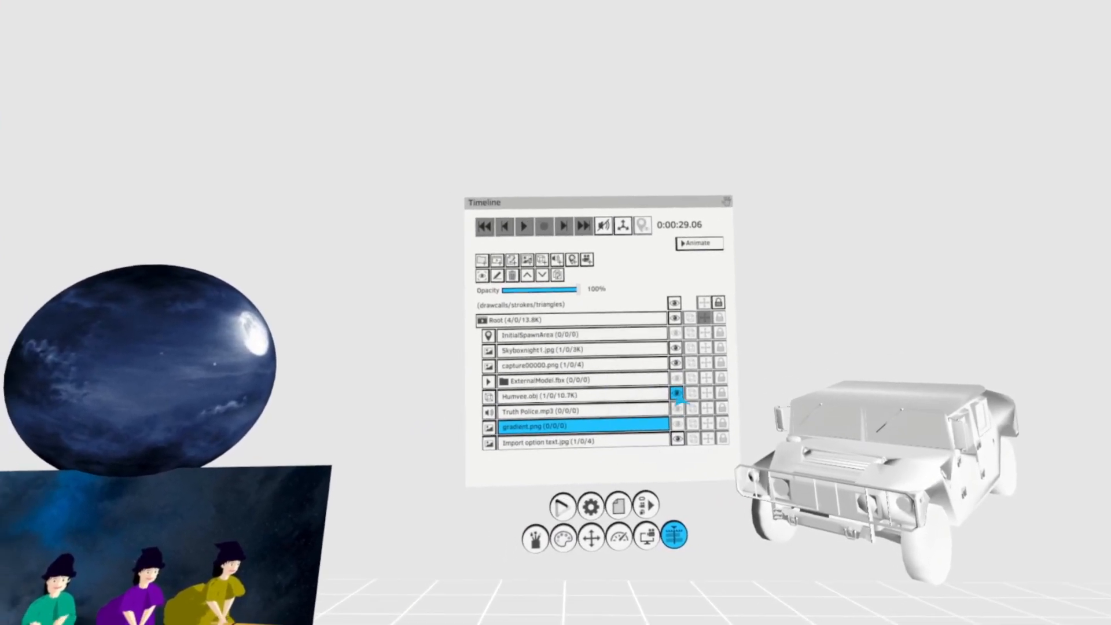
# - Import the Halloween2020Animdebut project from the 011 - Halloween2020 folder into the scene, and return to the Timeline's layer list
pyautogui.click(656, 403)
pyautogui.click(656, 403)
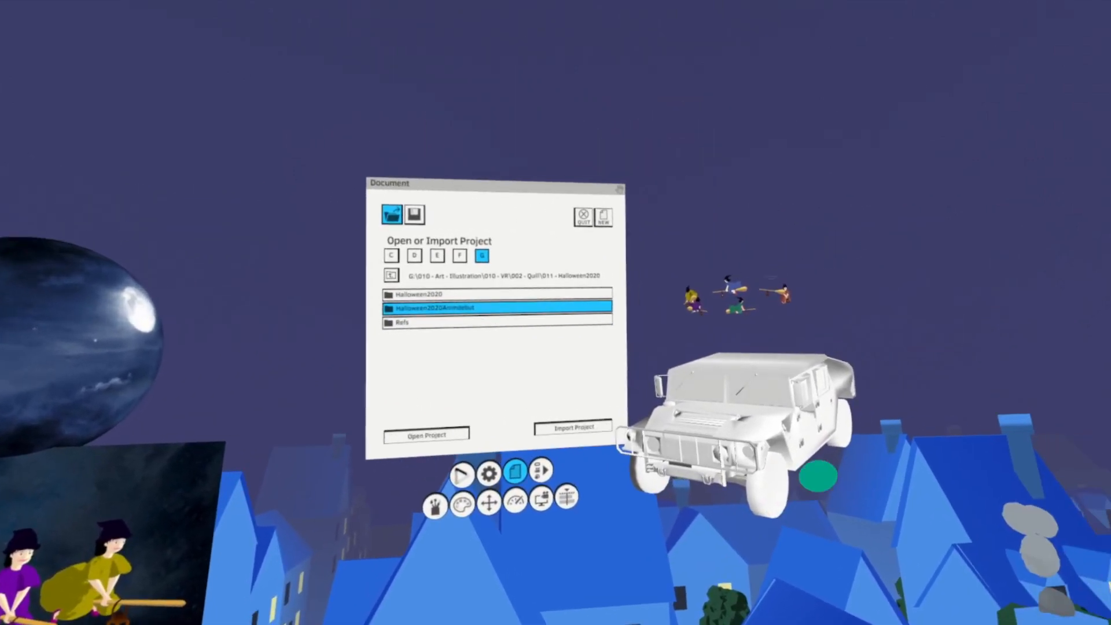
pyautogui.click(566, 496)
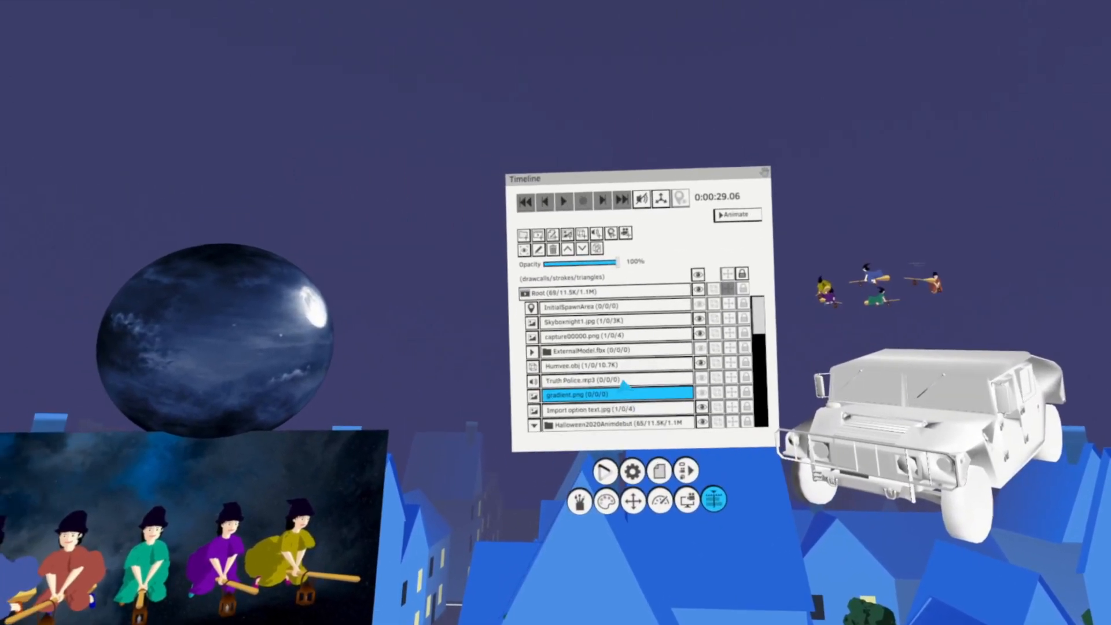